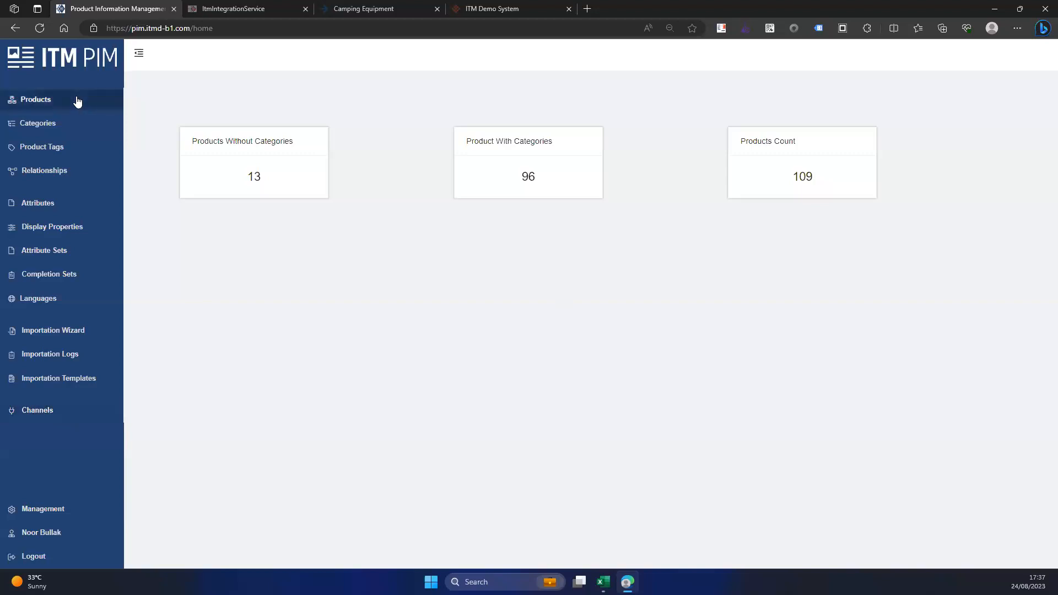
Look over the product list, the synchronization channels and the user management page
left_click(108, 105)
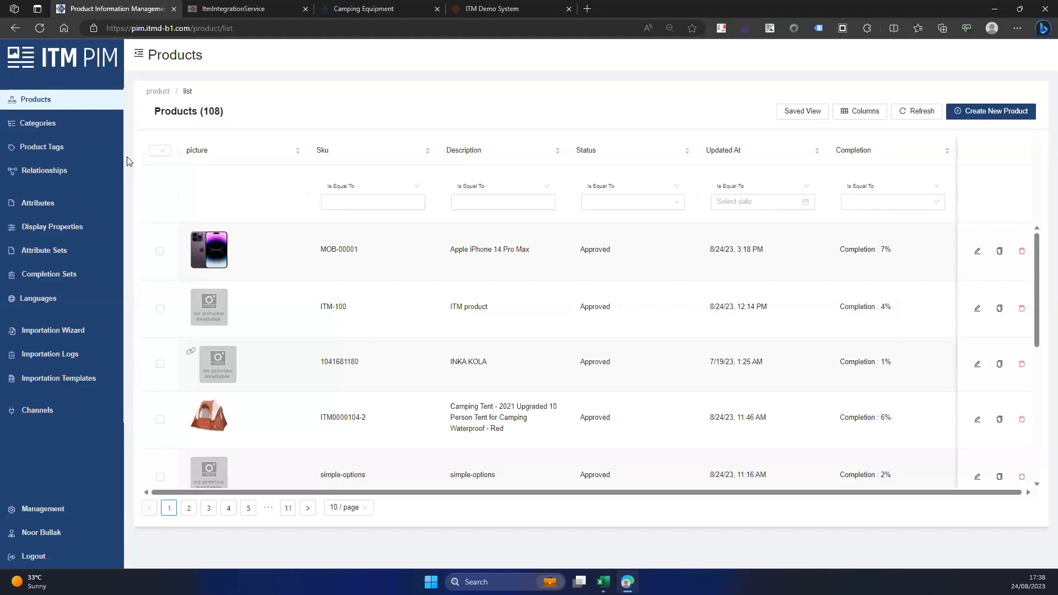
left_click(42, 411)
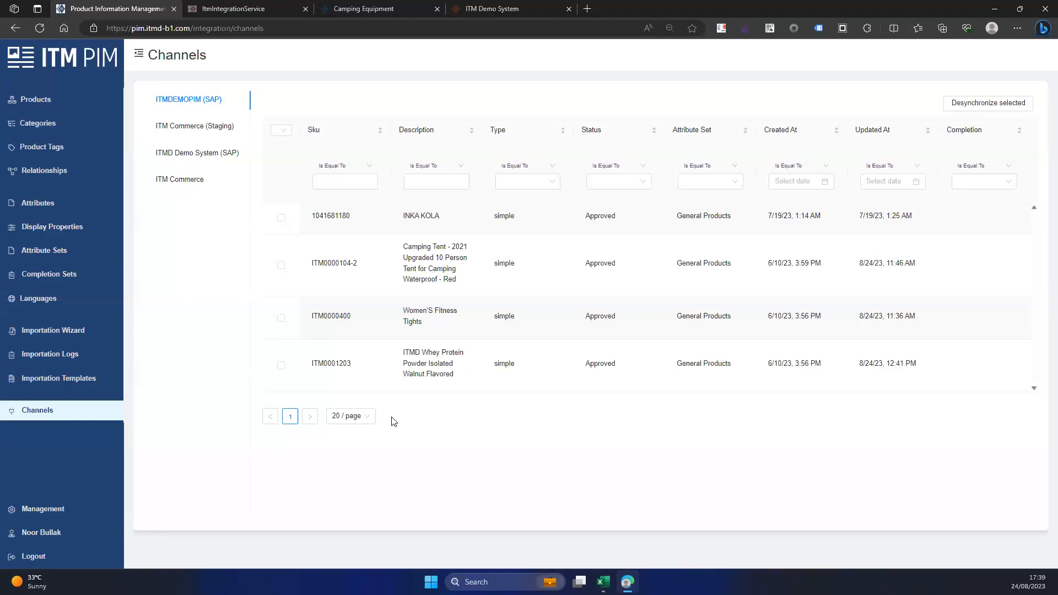
left_click(57, 510)
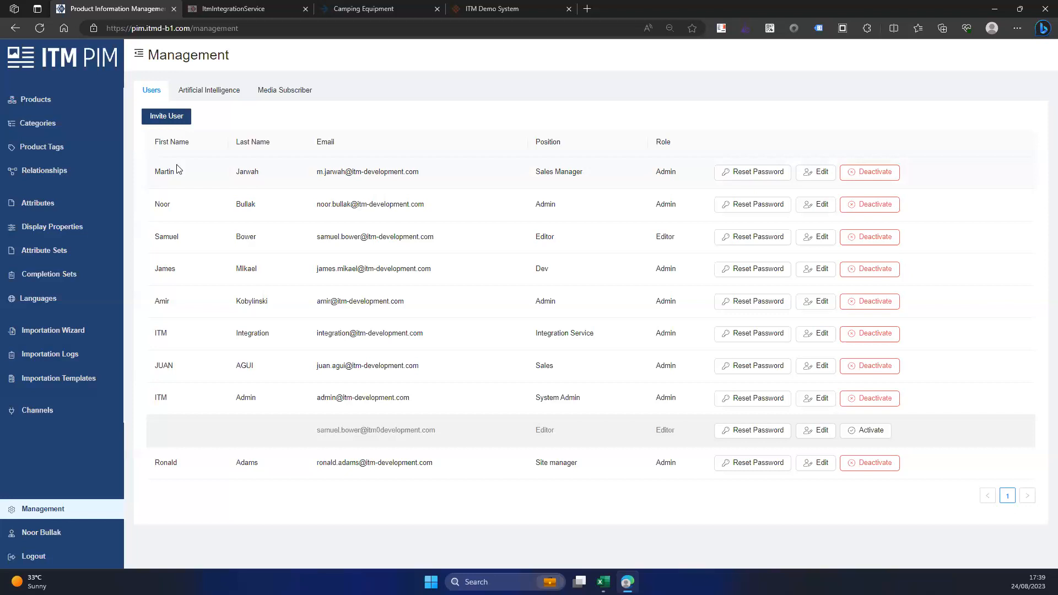
Open the Completion set for editing and expand its SEO group to examine the attributes it contains
left_click(73, 203)
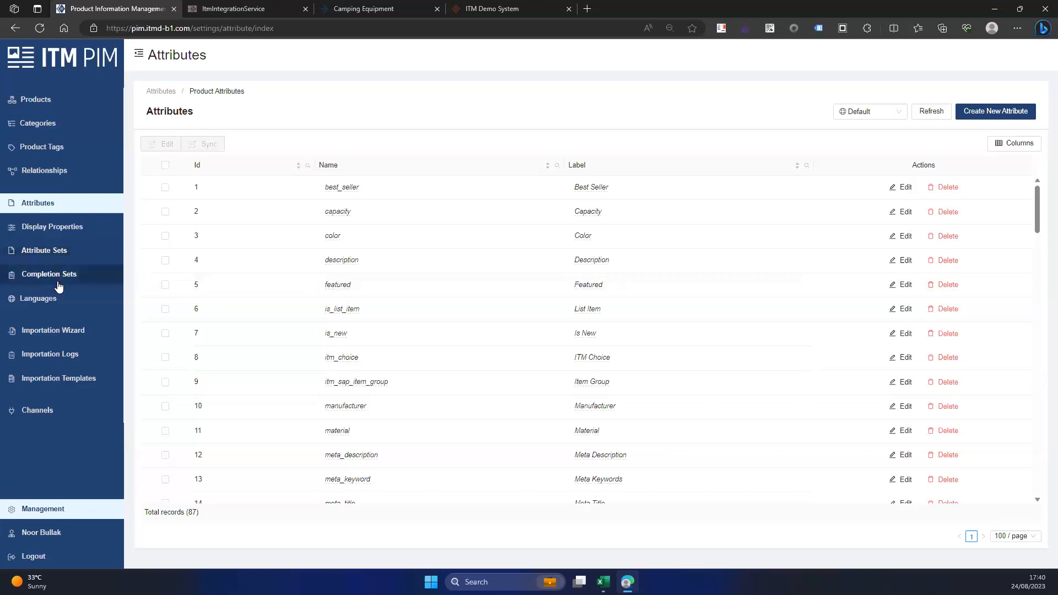
left_click(78, 280)
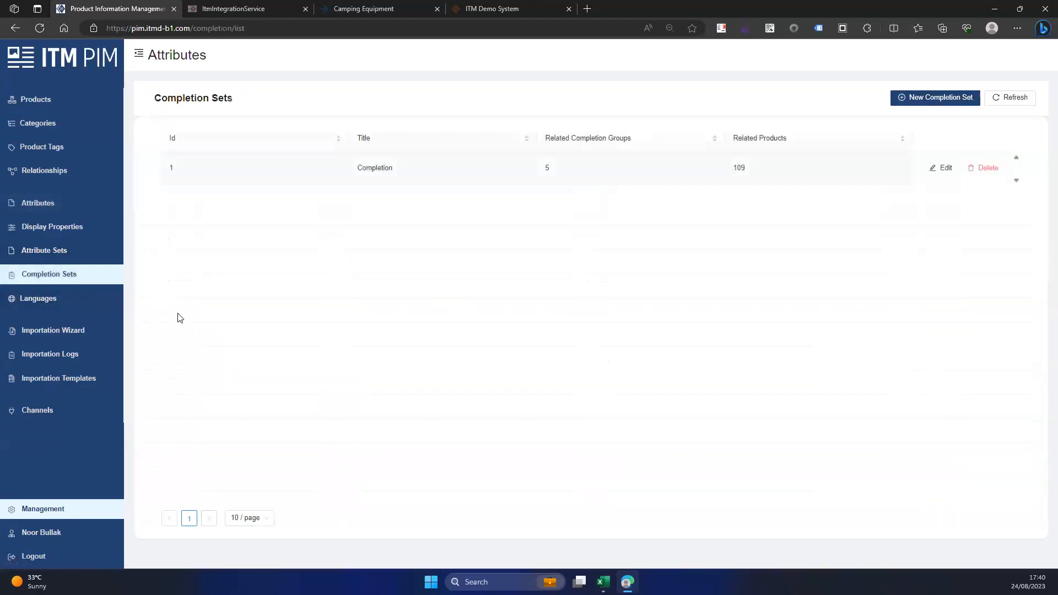
left_click(945, 168)
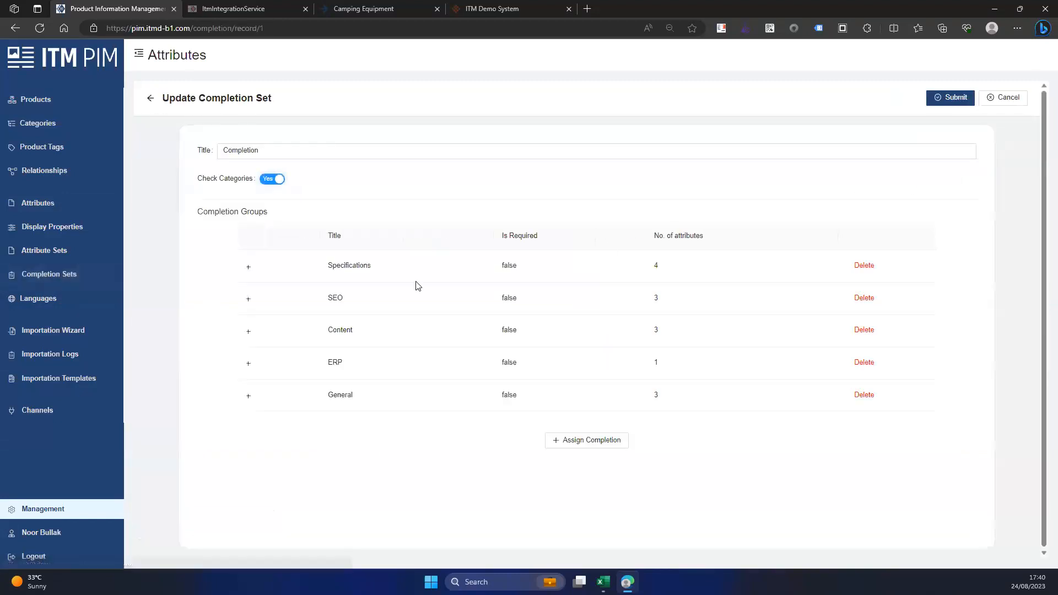
left_click(252, 303)
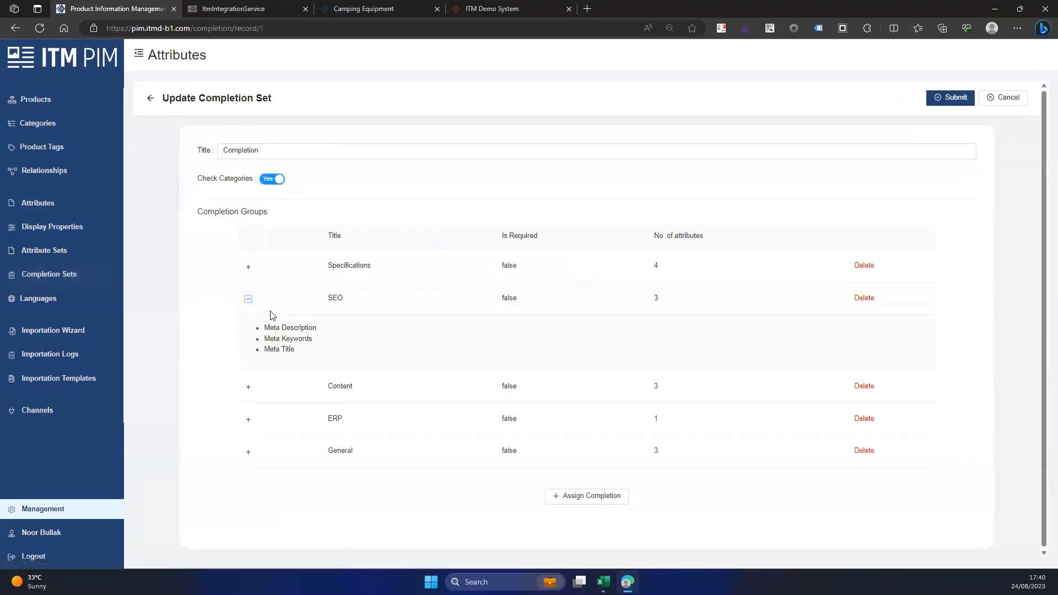
double_click(304, 329)
left_click(321, 335)
Look over the product list with its filters, the product tags and the configured languages
left_click(59, 103)
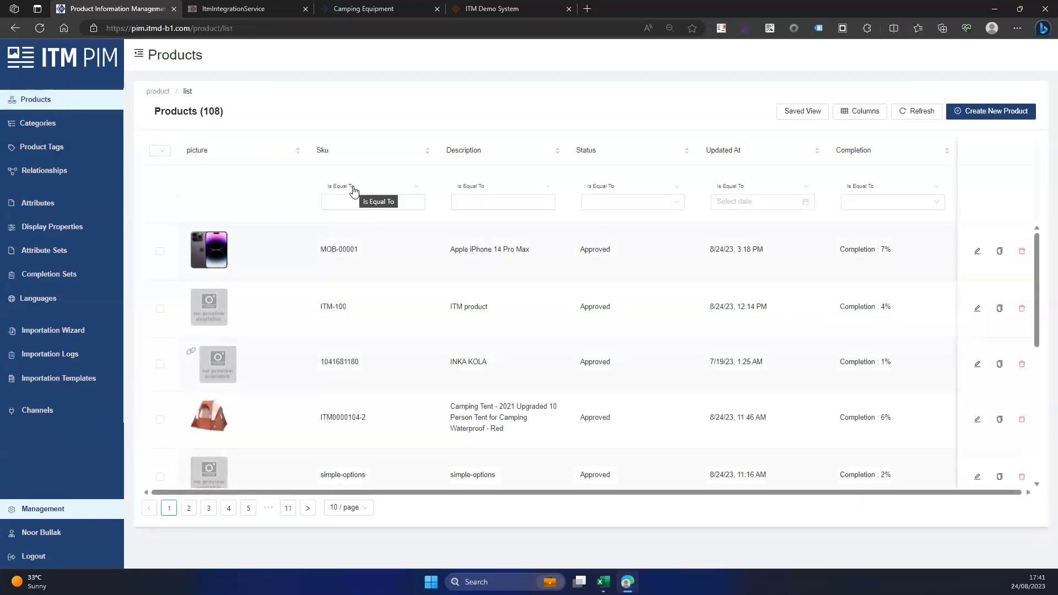
left_click(345, 202)
left_click(83, 146)
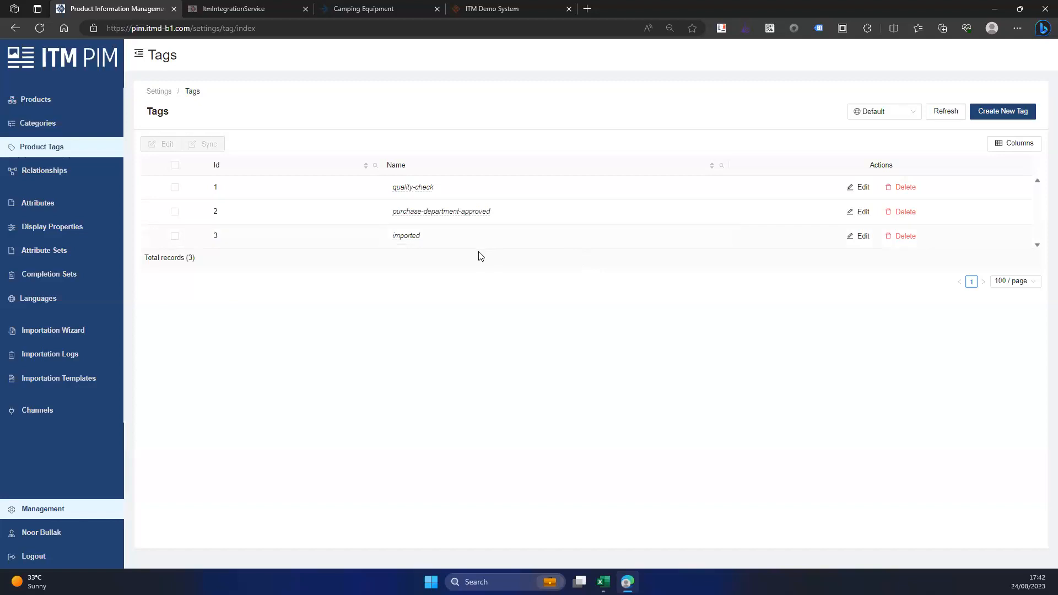
left_click(91, 302)
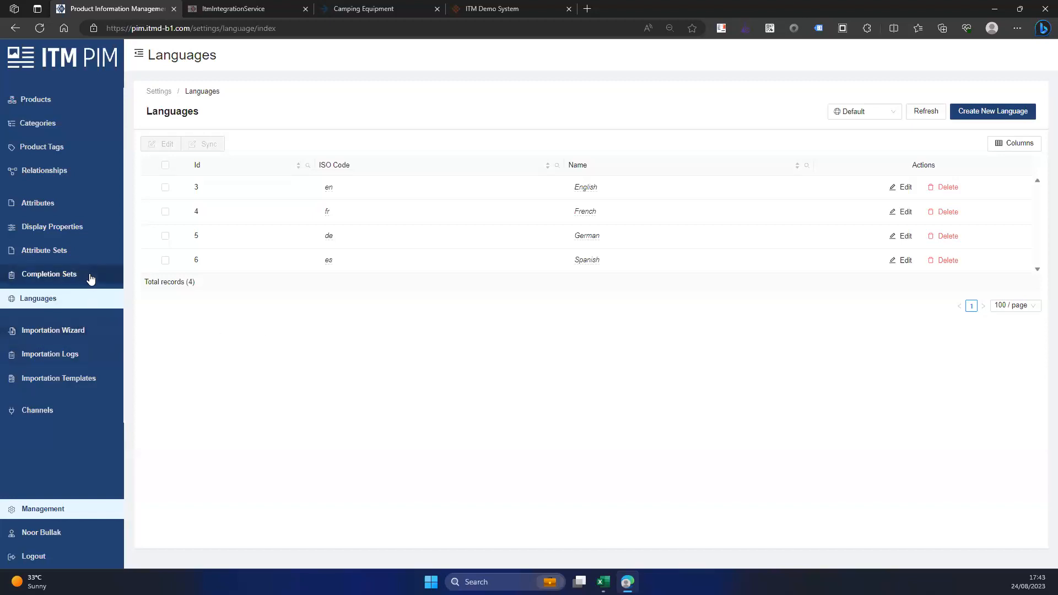
Examine the artificial intelligence settings and the user list in Management
left_click(71, 513)
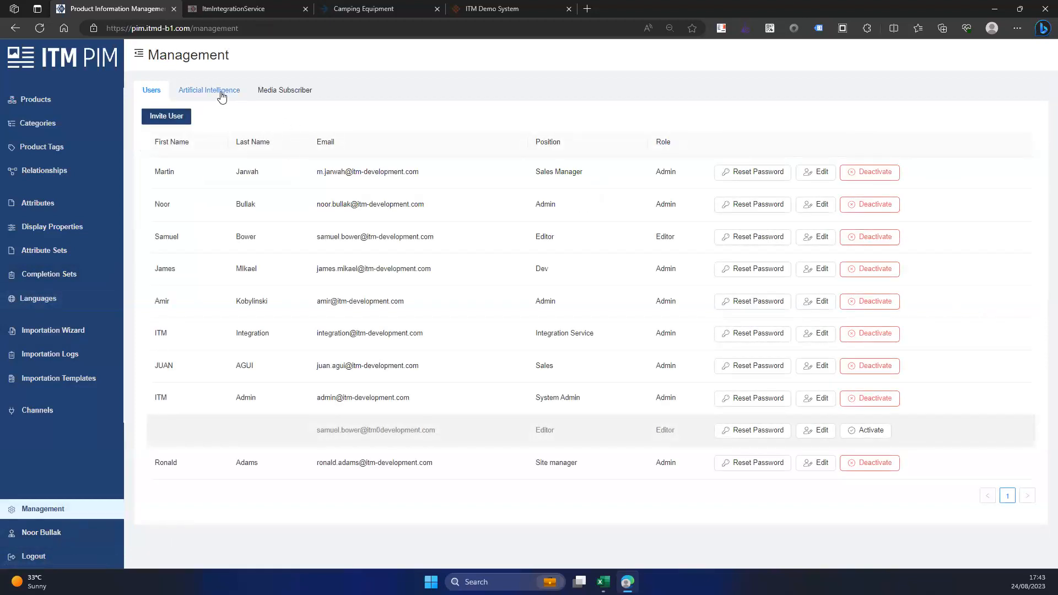
left_click(221, 97)
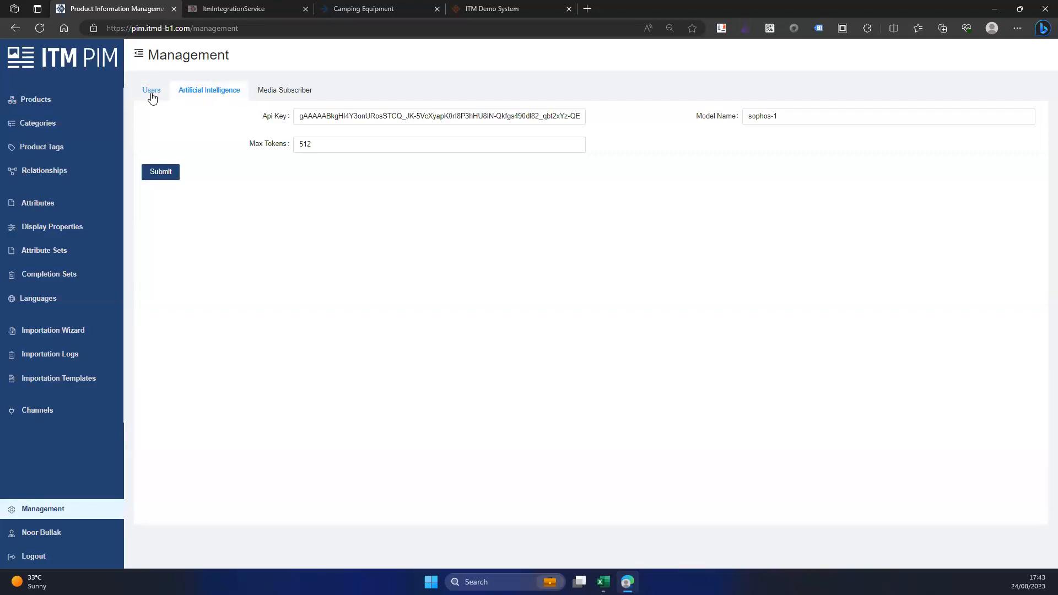
left_click(152, 96)
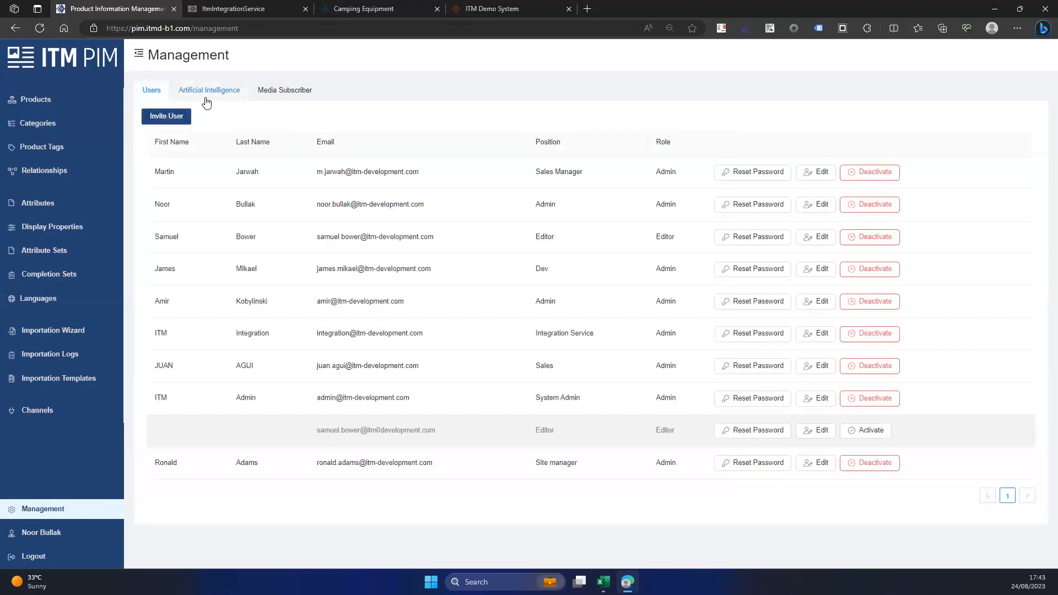
Open the Apple iPhone 14 Pro Max product for editing and display its Content attributes
left_click(81, 99)
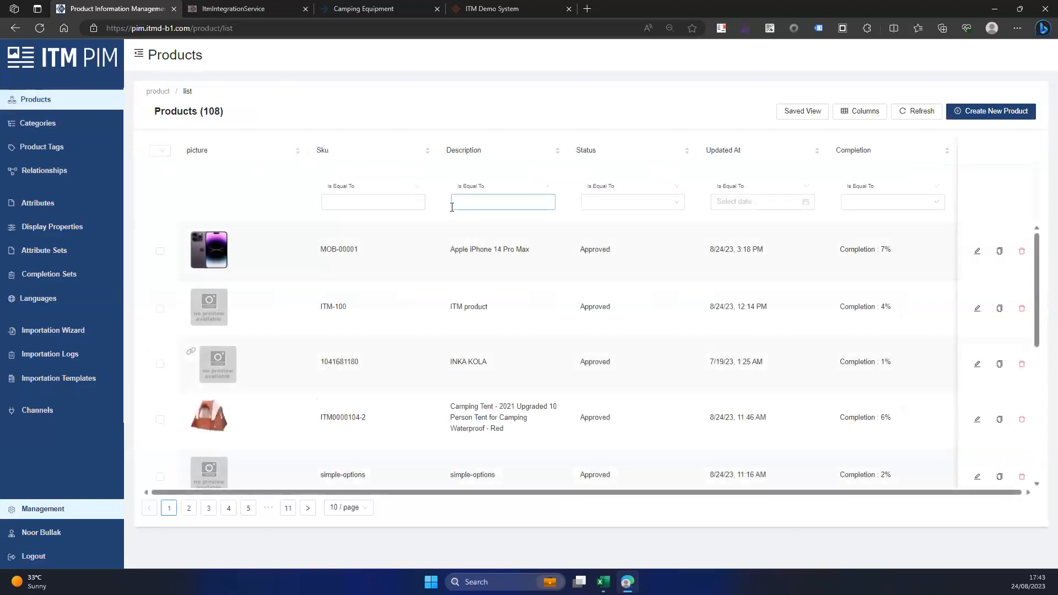
left_click(977, 252)
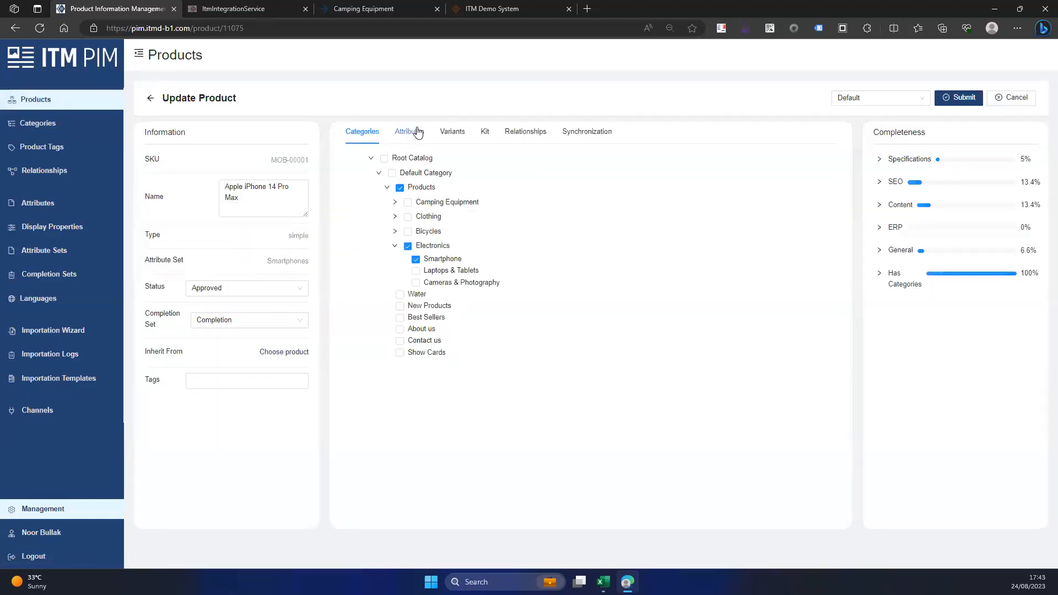
left_click(415, 134)
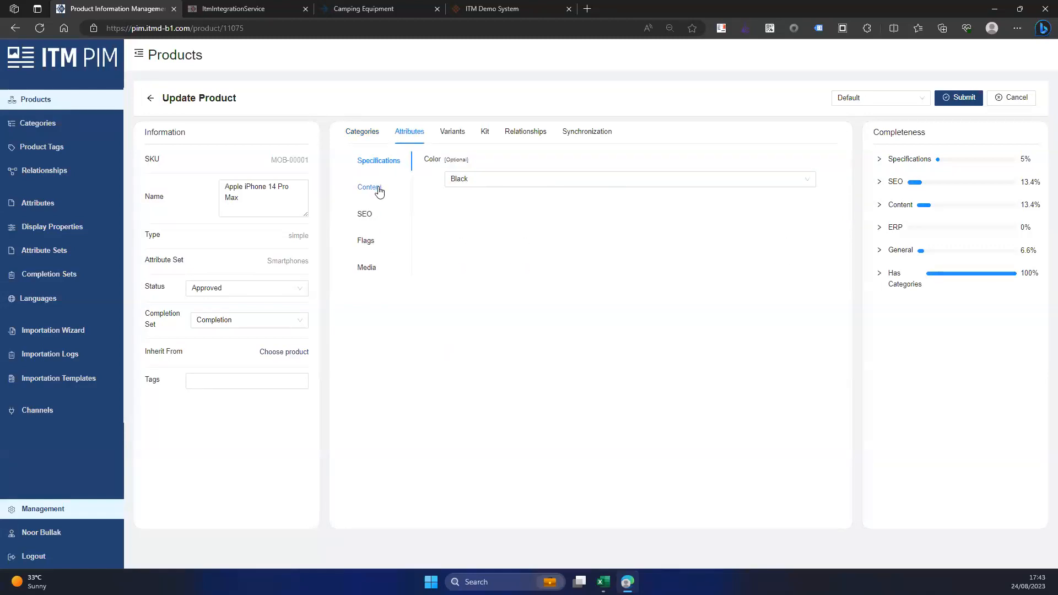
left_click(253, 199)
left_click_drag(253, 198, 213, 188)
left_click(424, 214)
left_click(375, 192)
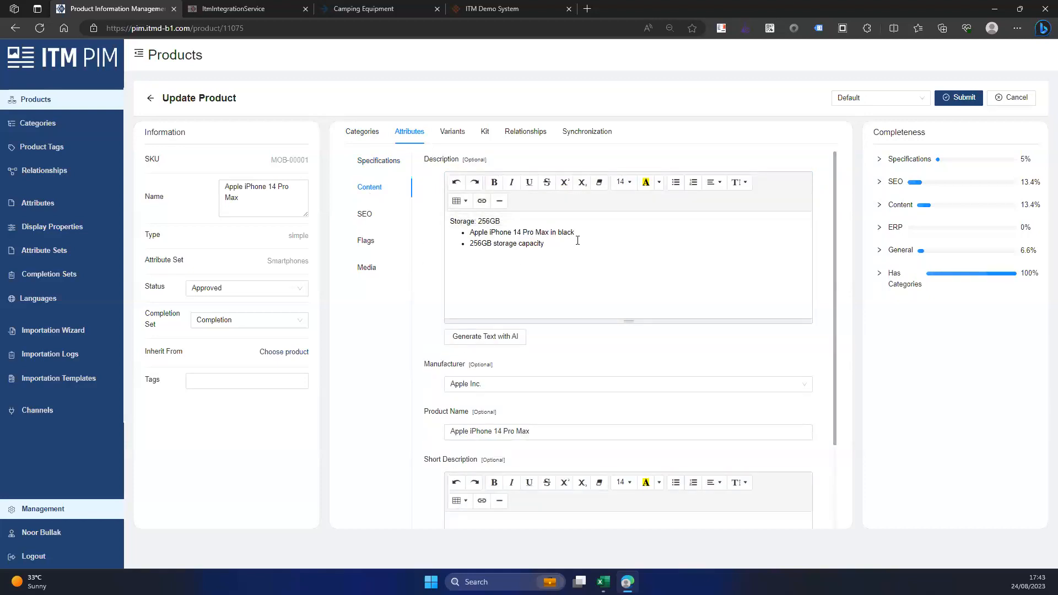
Examine the product's description with its AI text generation option, and check which languages the product can be edited in
left_click_drag(577, 241, 461, 220)
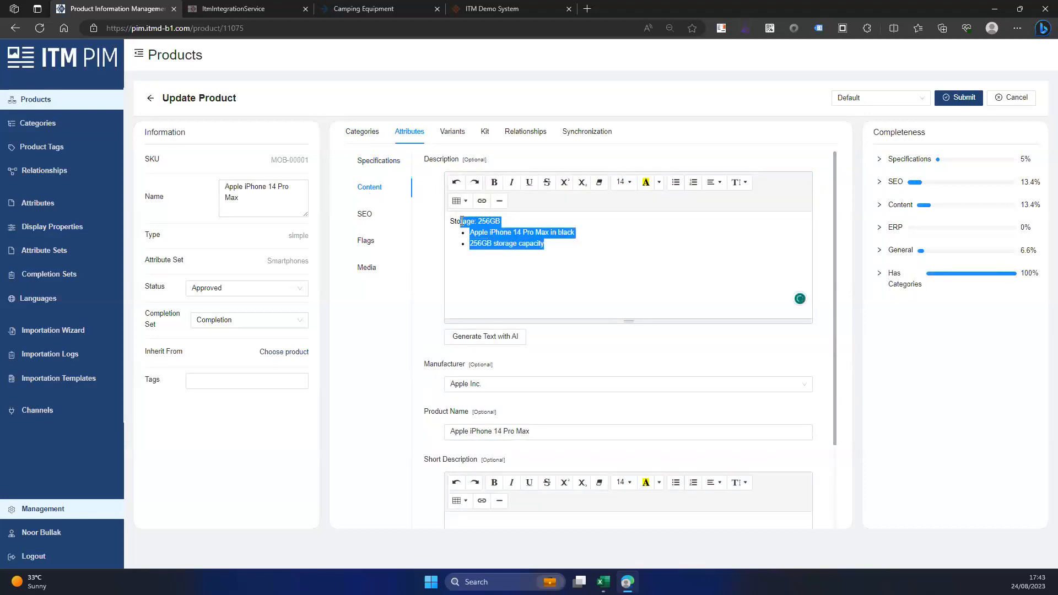
left_click(531, 261)
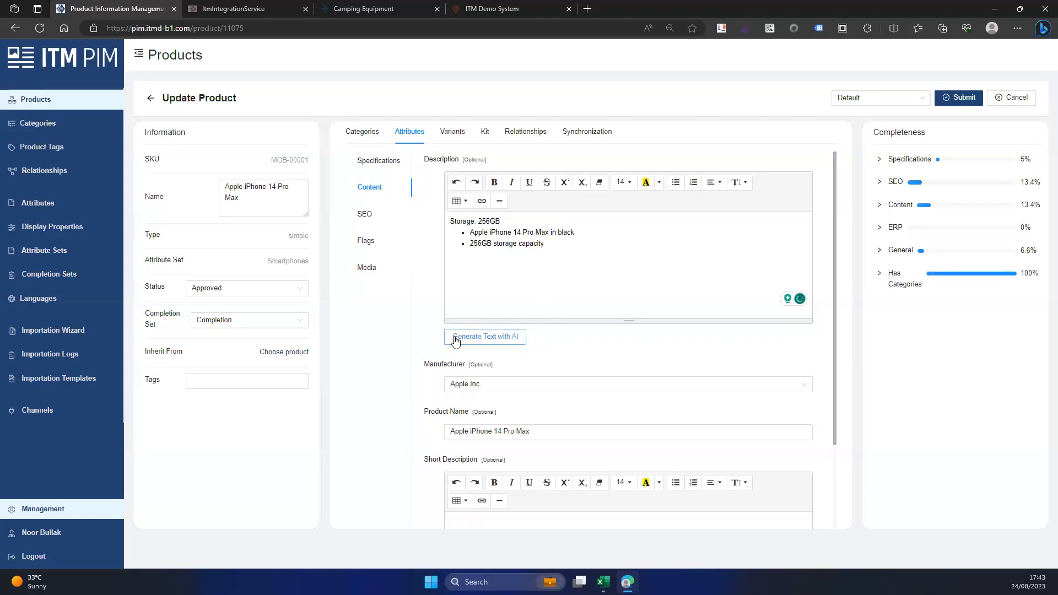
left_click(511, 342)
left_click(873, 99)
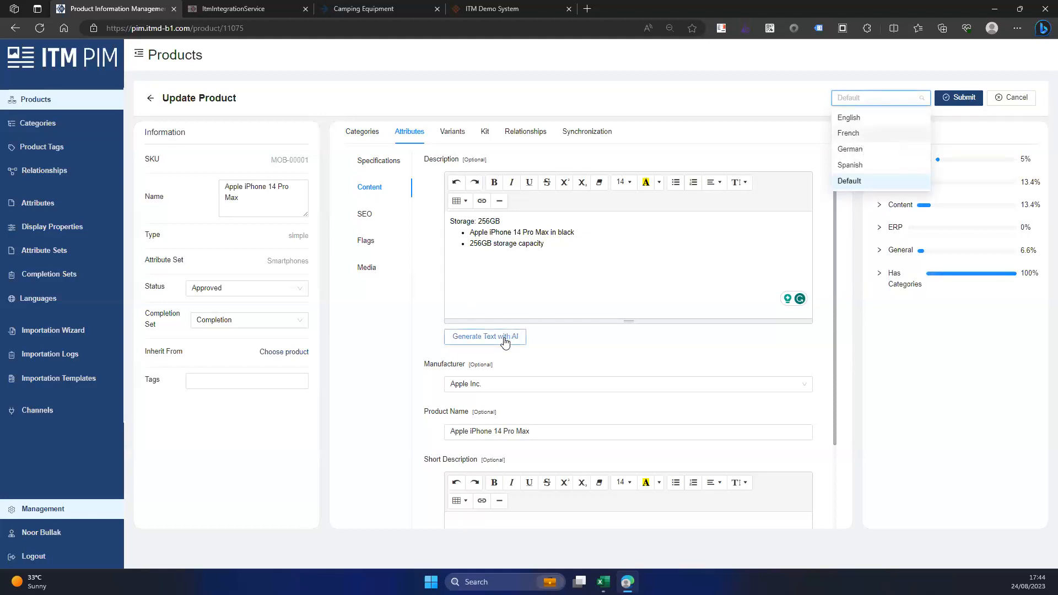
left_click(622, 353)
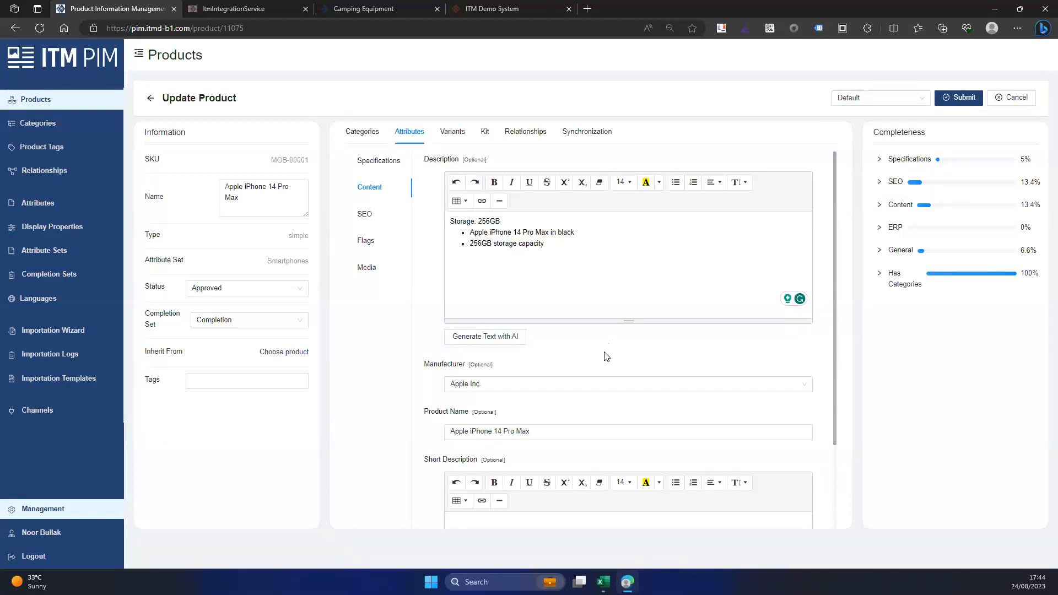
Open the description attribute for editing and examine its AI text generation question
left_click(90, 206)
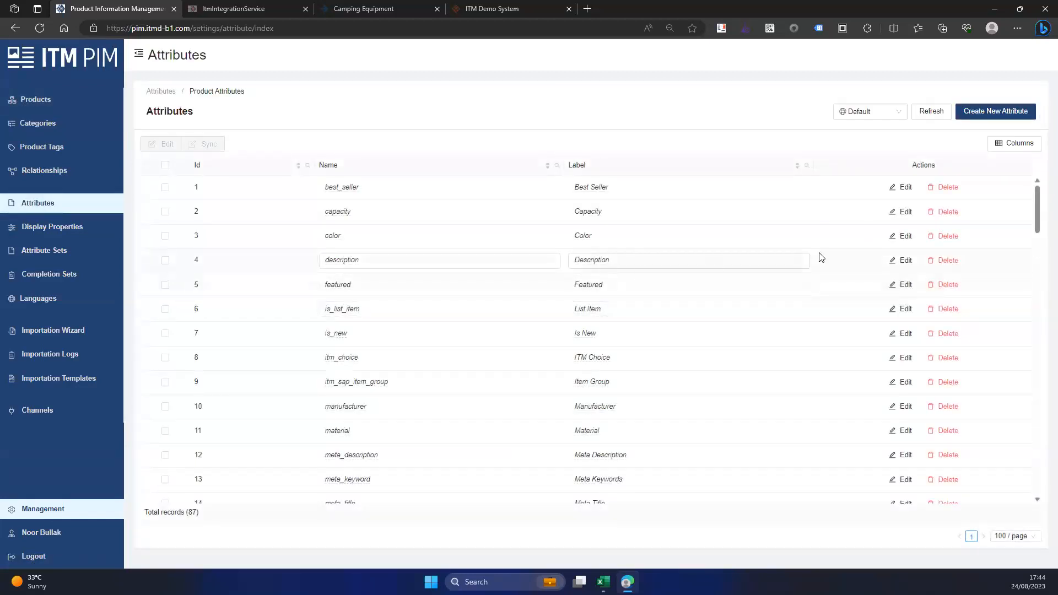
left_click(903, 263)
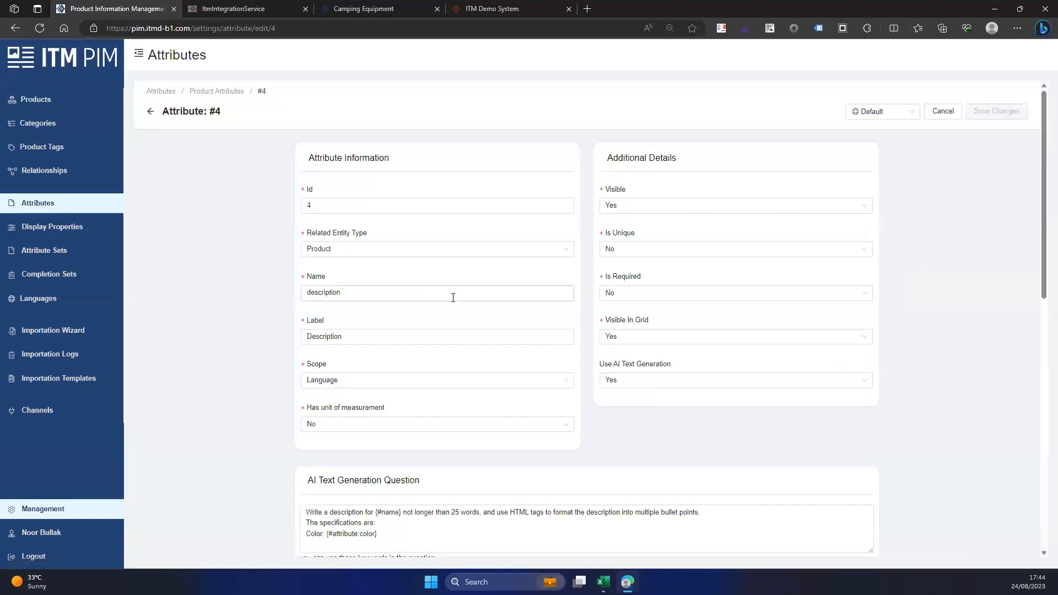
scroll(453, 297, "down", 4)
left_click(420, 318)
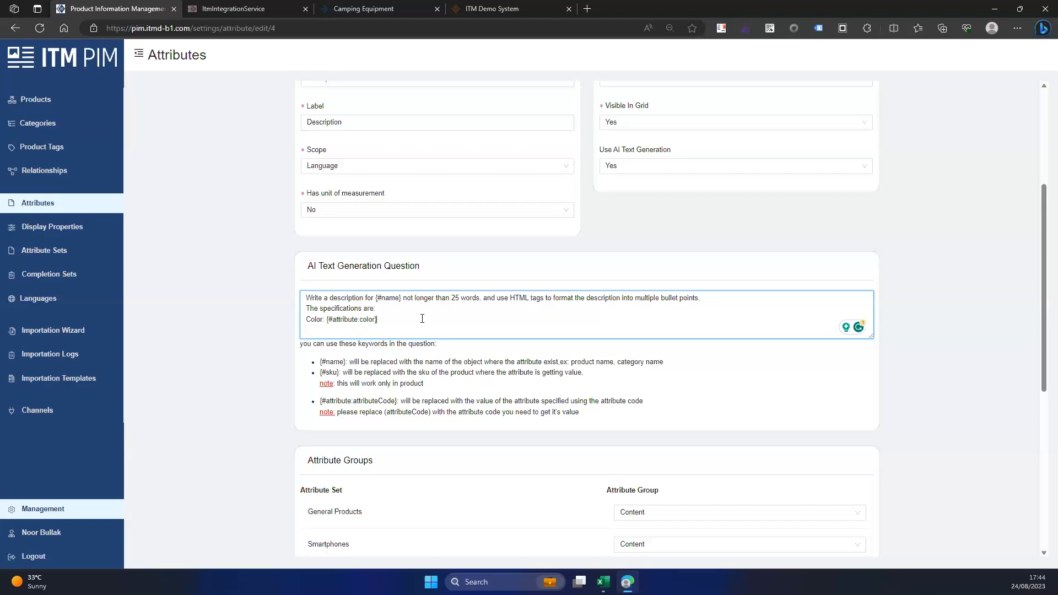
Reopen the description attribute, examine its details, AI question, attribute groups and attribute type, and leave it without saving
left_click(92, 100)
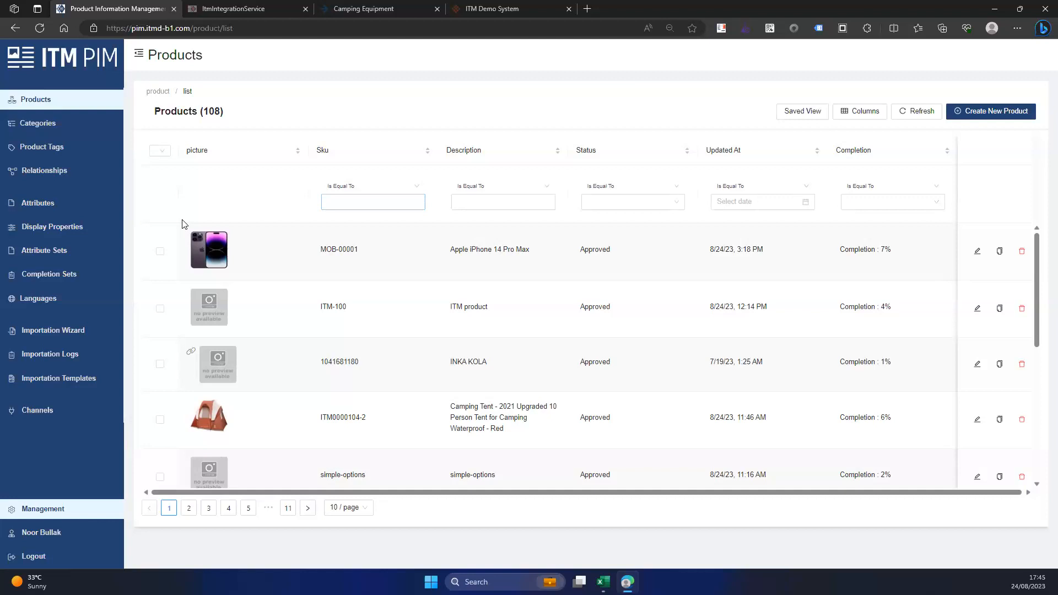
left_click(98, 213)
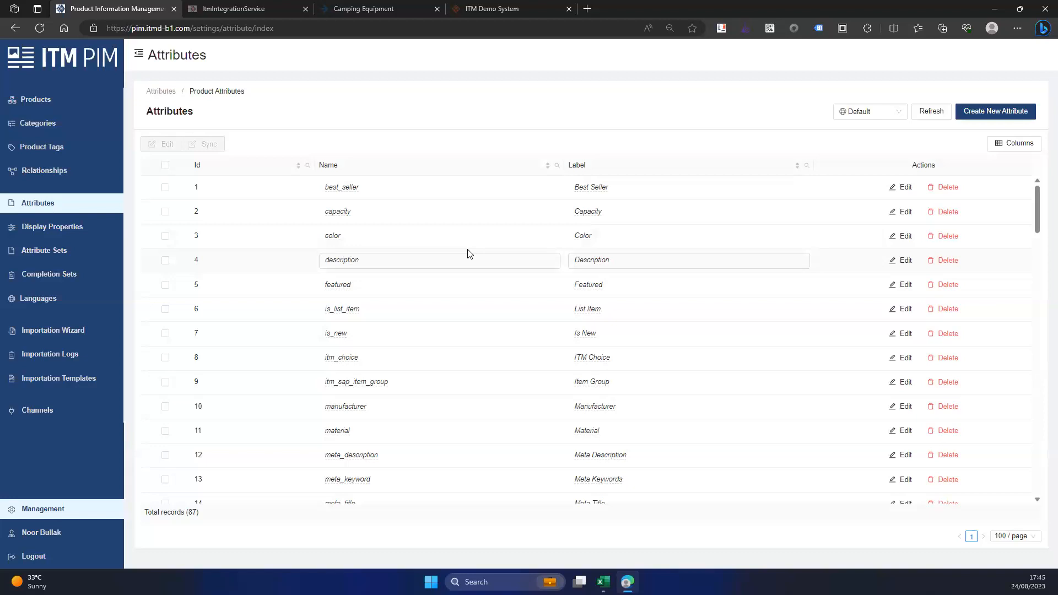
left_click(905, 262)
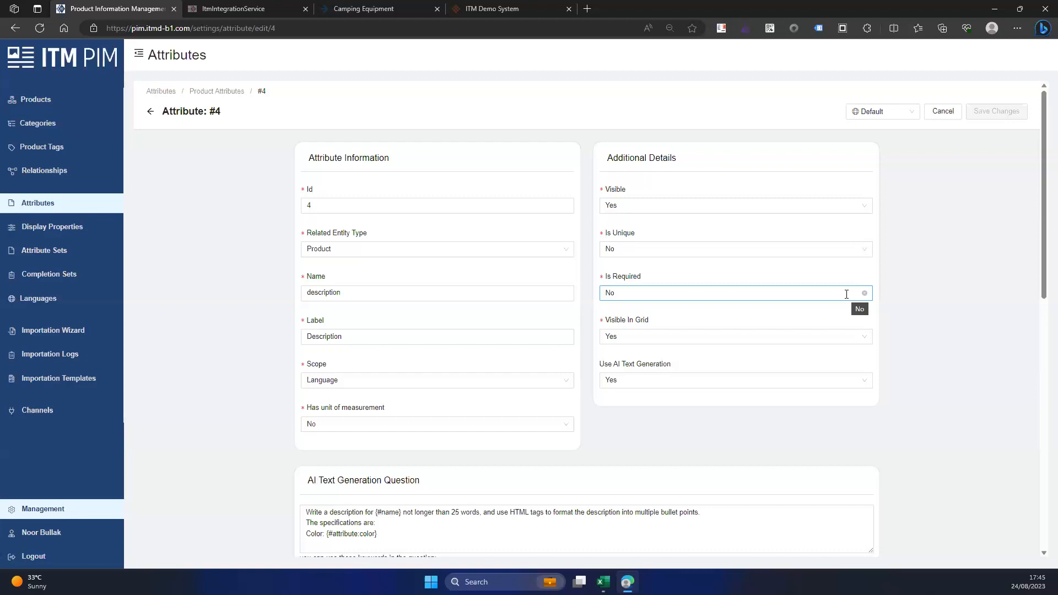
scroll(846, 293, "down", 3)
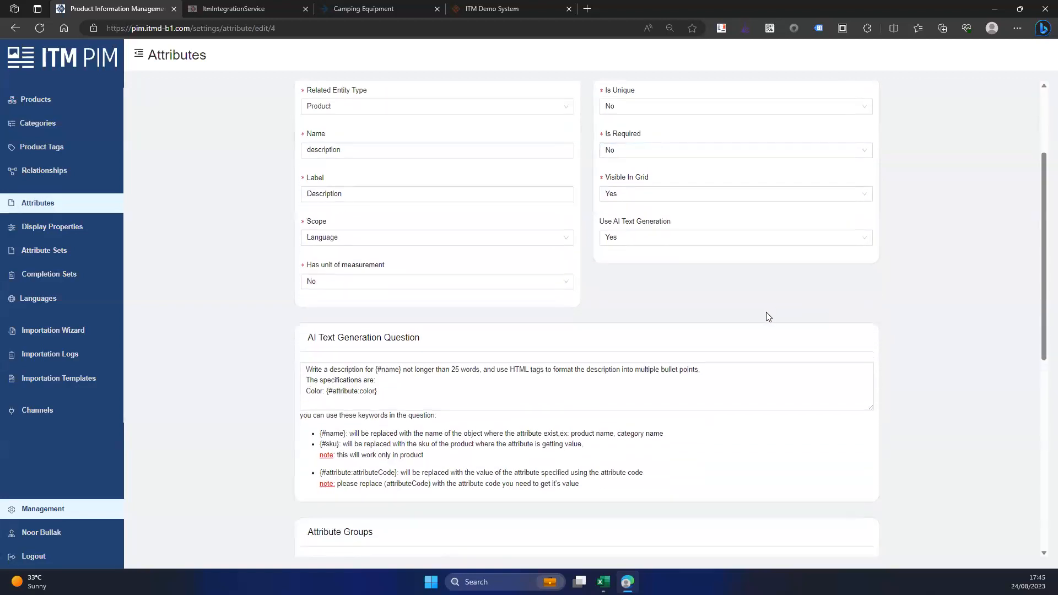
scroll(431, 217, "up", 3)
scroll(575, 385, "down", 5)
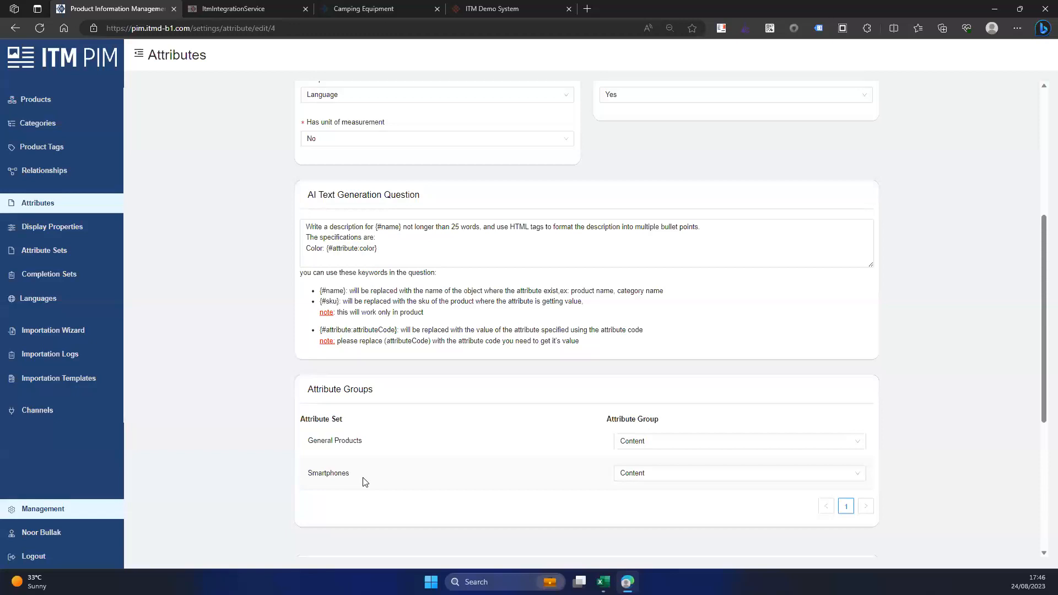
scroll(364, 482, "down", 3)
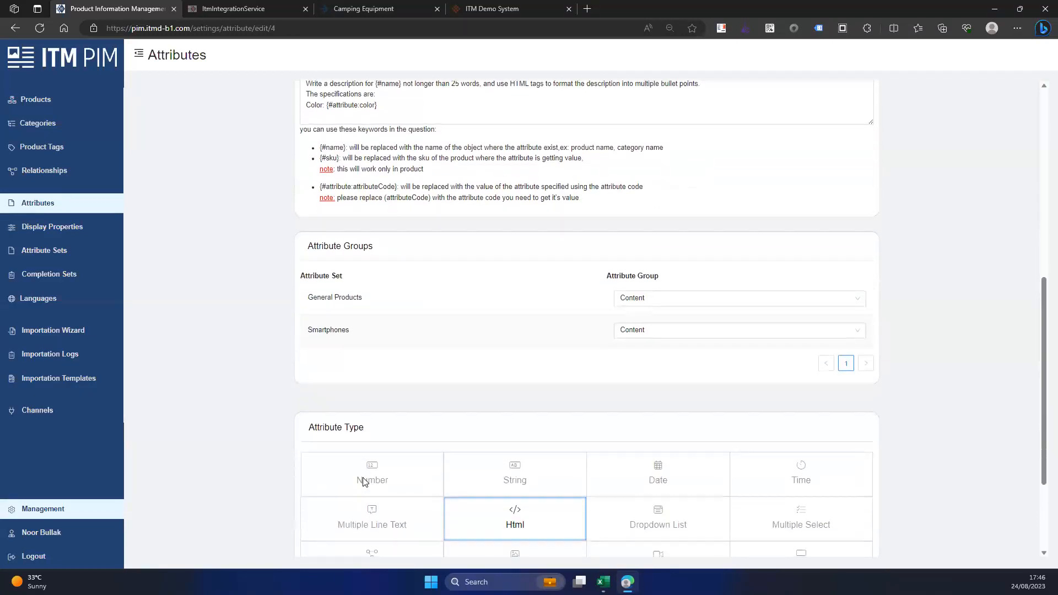
scroll(365, 241, "up", 5)
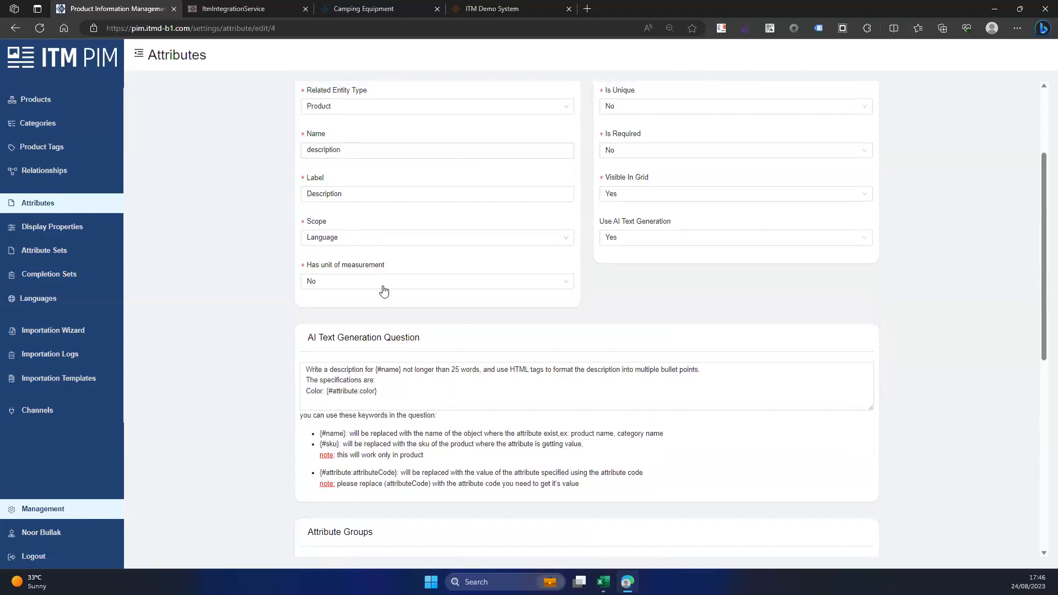
scroll(384, 292, "down", 6)
scroll(409, 363, "down", 2)
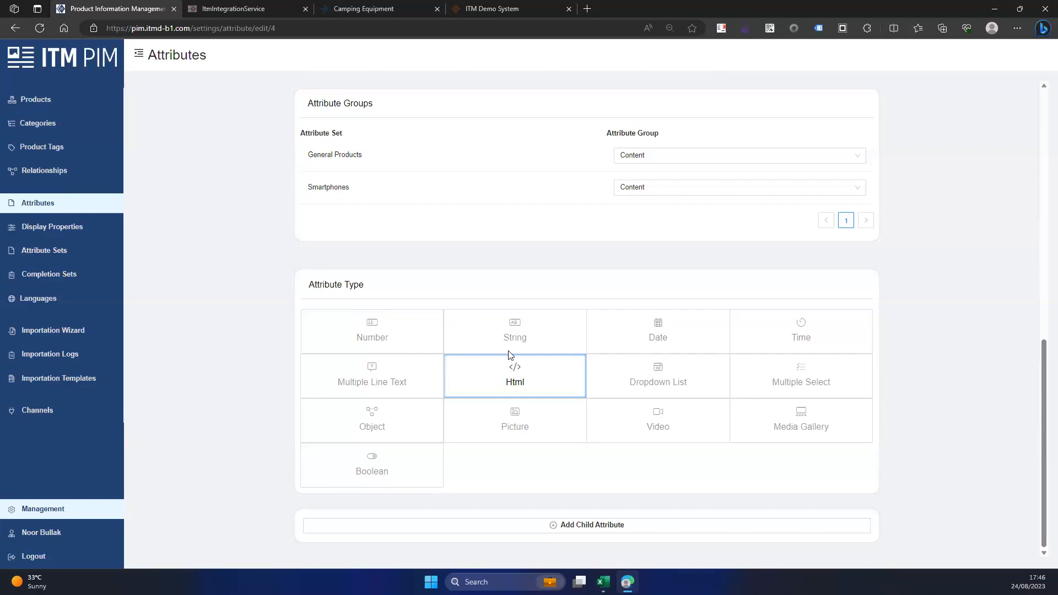
scroll(510, 355, "up", 1)
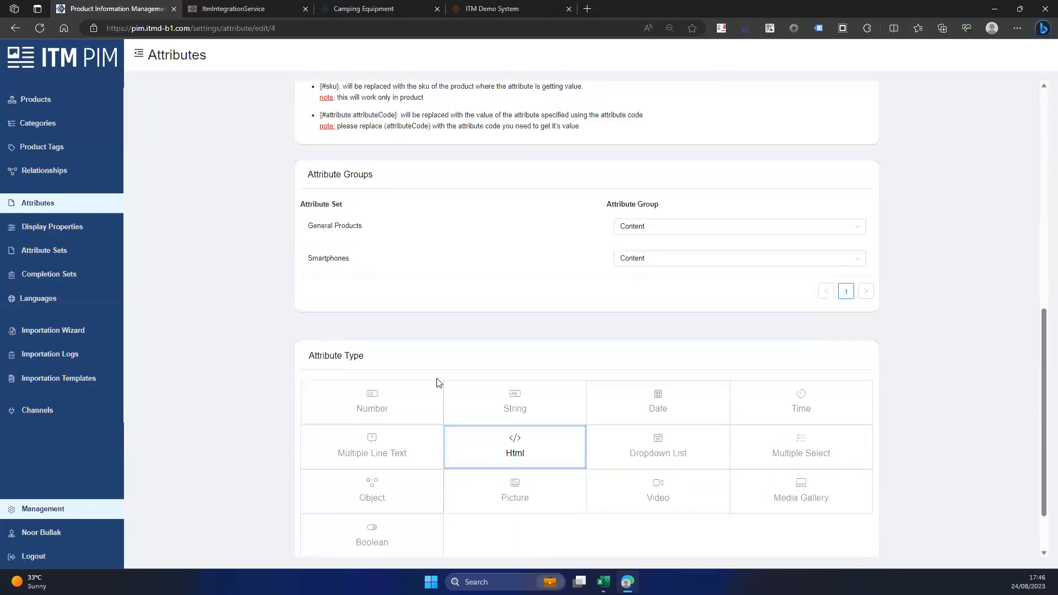
scroll(449, 375, "up", 6)
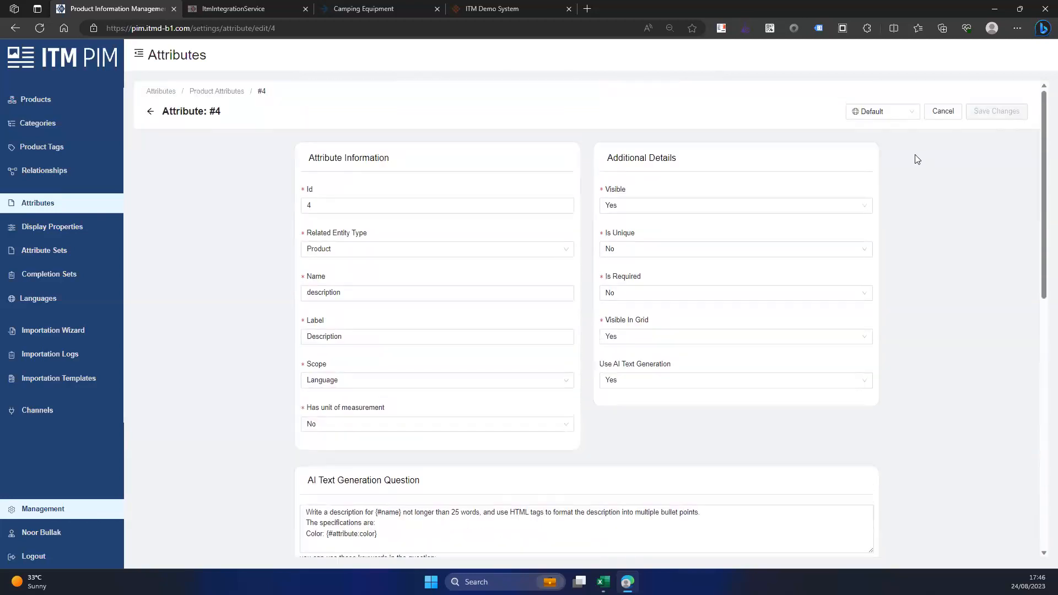
left_click(936, 112)
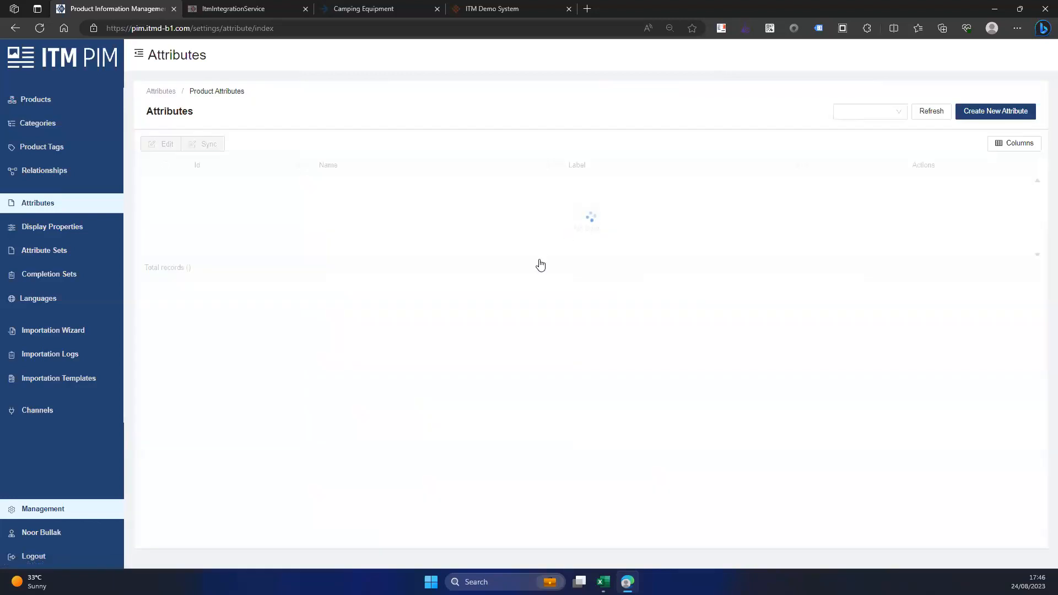
Open the Product Name attribute for editing and examine its details, attribute groups, attribute type and value validators
scroll(491, 307, "down", 2)
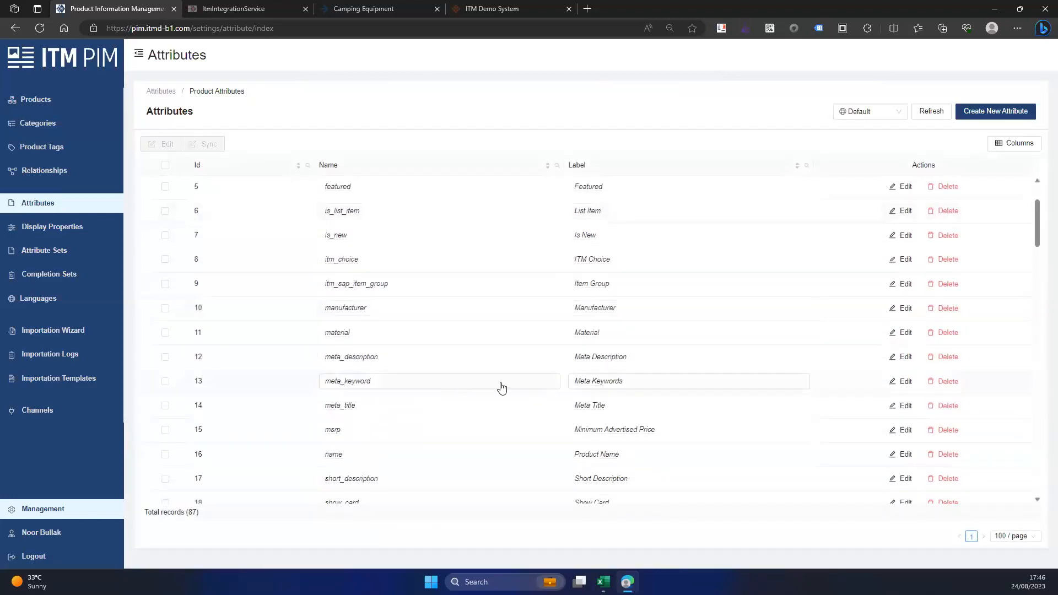
scroll(509, 404, "down", 1)
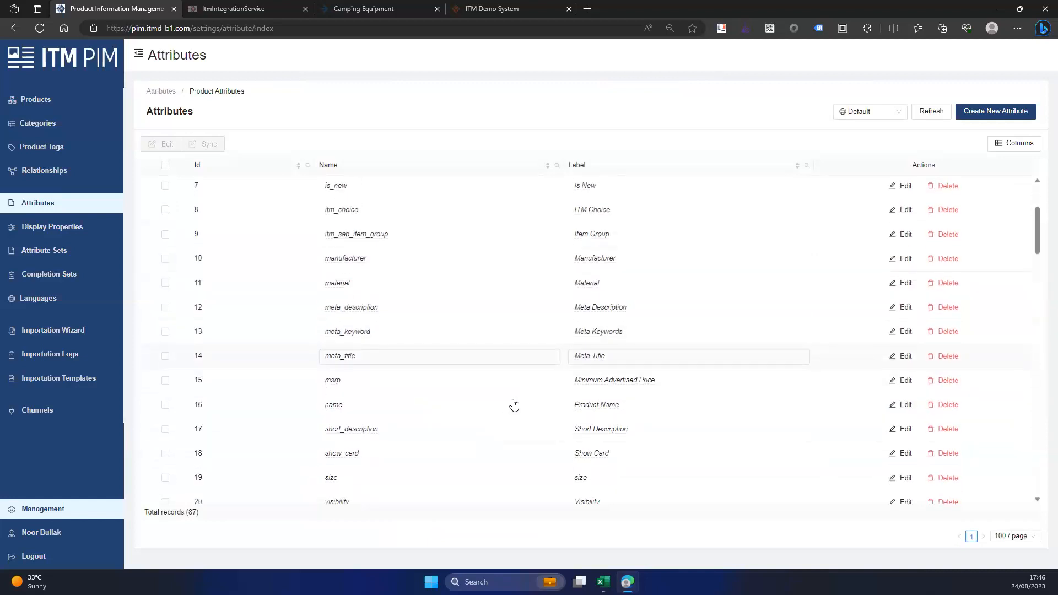
left_click(903, 405)
scroll(578, 381, "down", 8)
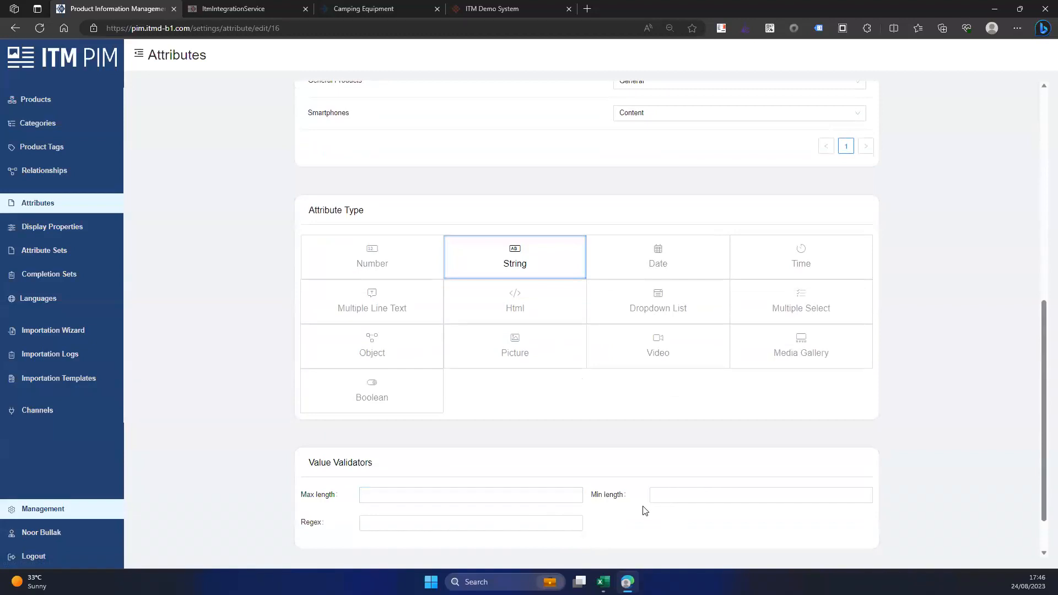
scroll(645, 510, "up", 9)
scroll(636, 392, "down", 10)
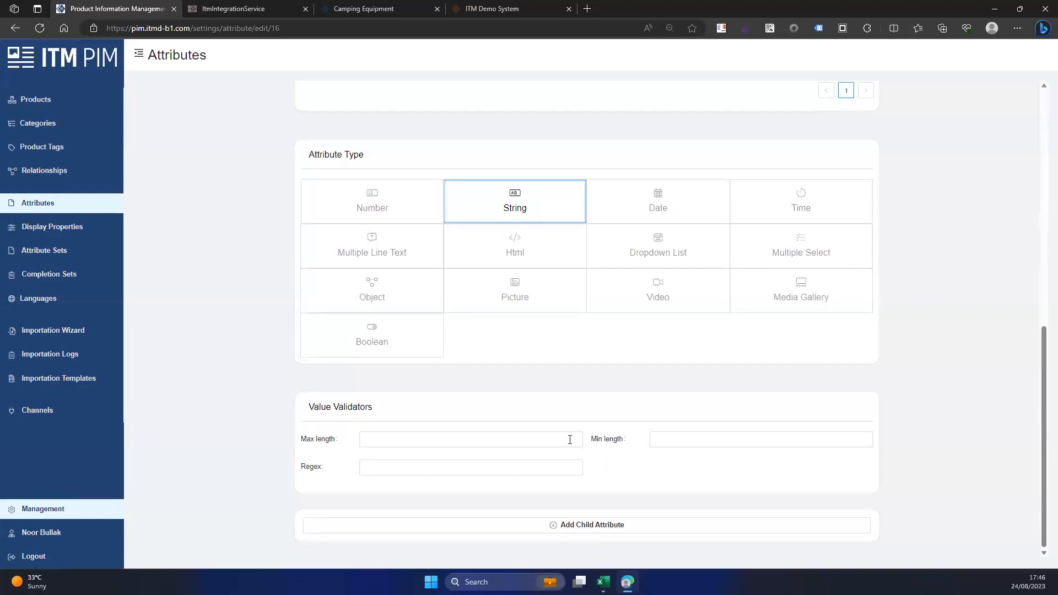
scroll(271, 274, "up", 10)
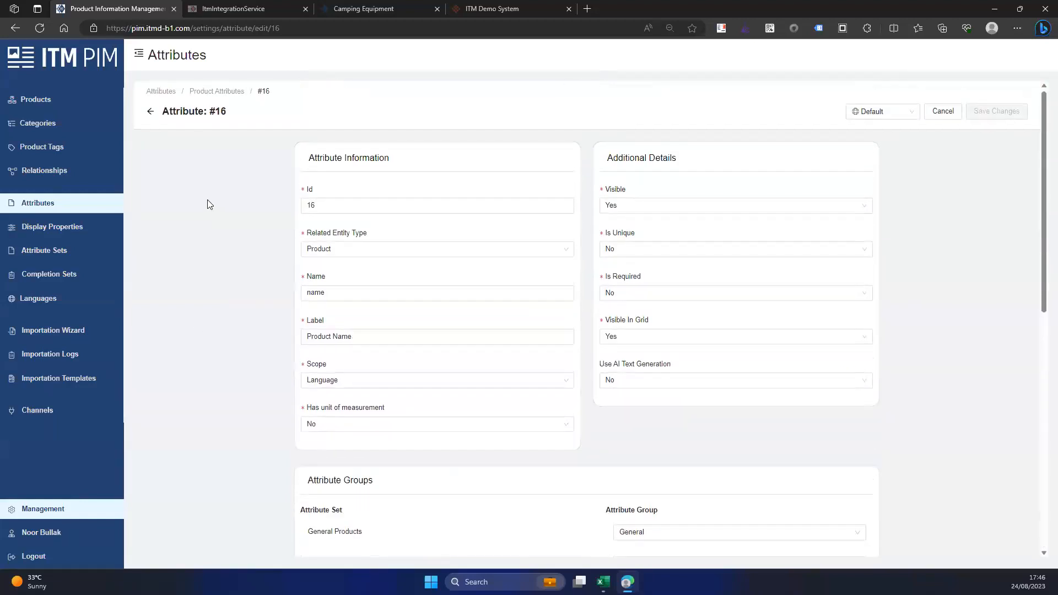
Show the categories and expand the tree from Root Catalog through Default Category and Products to Camping Equipment
left_click(61, 126)
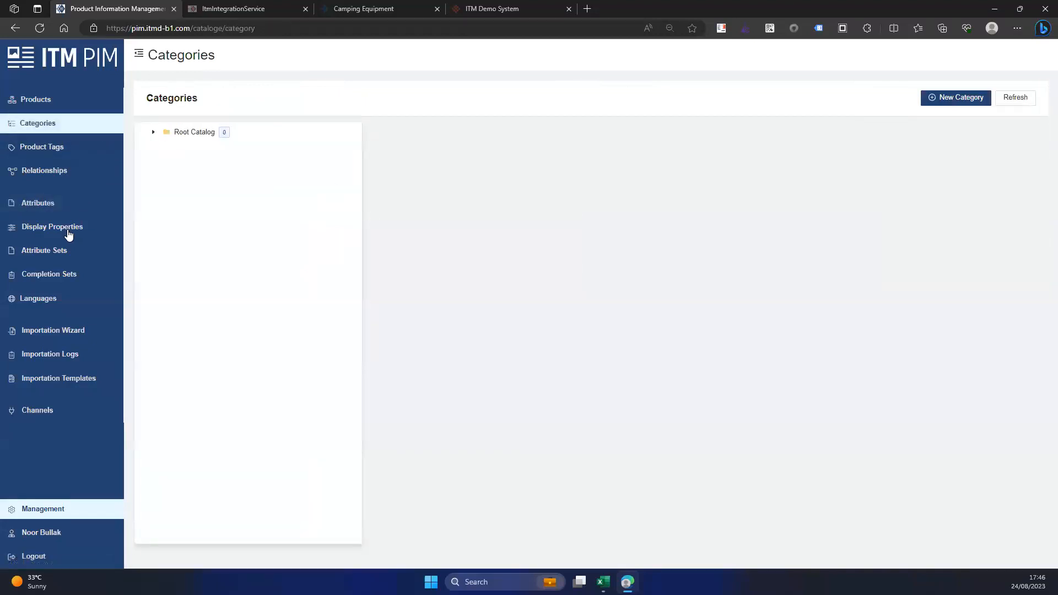
left_click(153, 132)
left_click(164, 151)
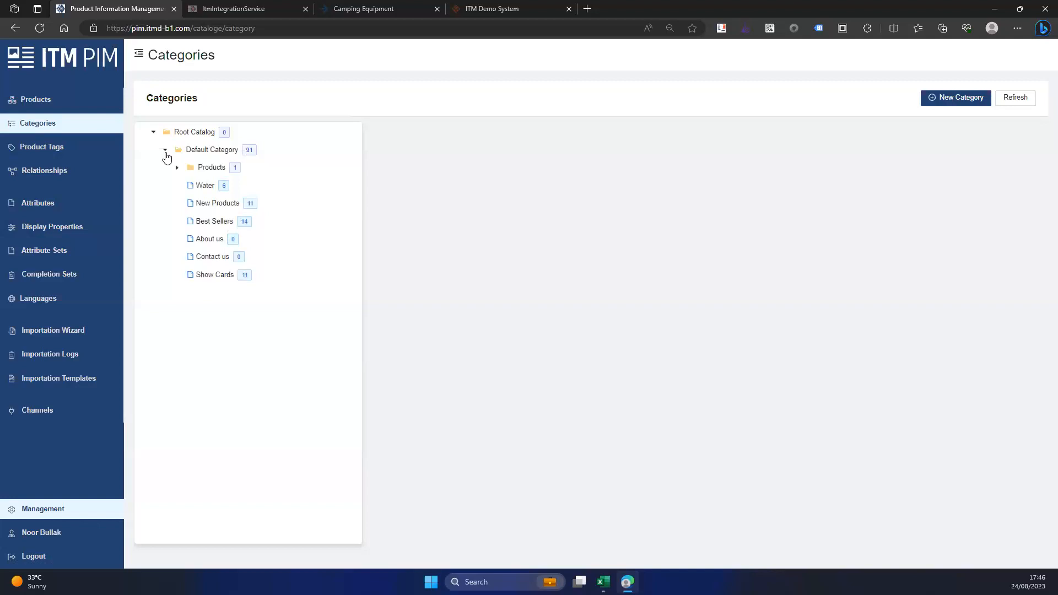
left_click(177, 168)
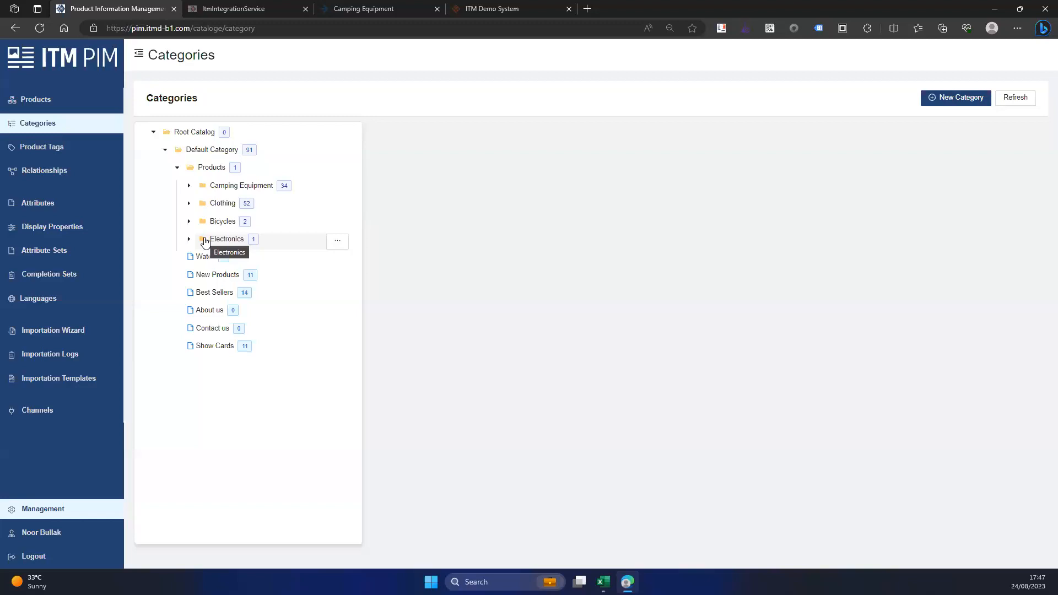
left_click(188, 185)
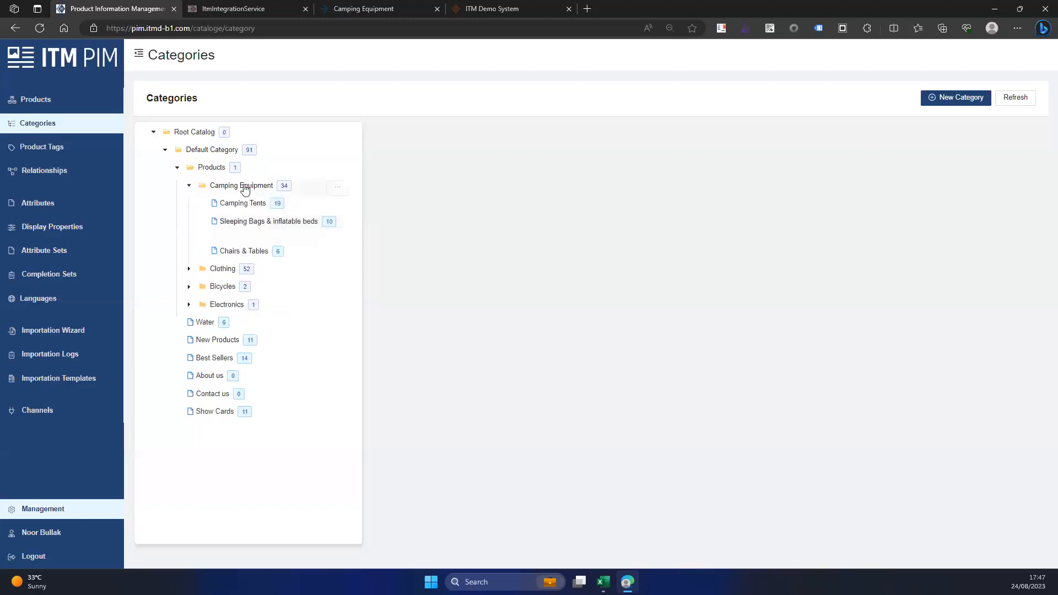
Open the Camping Tents category and examine its information, attributes and related products
left_click(249, 204)
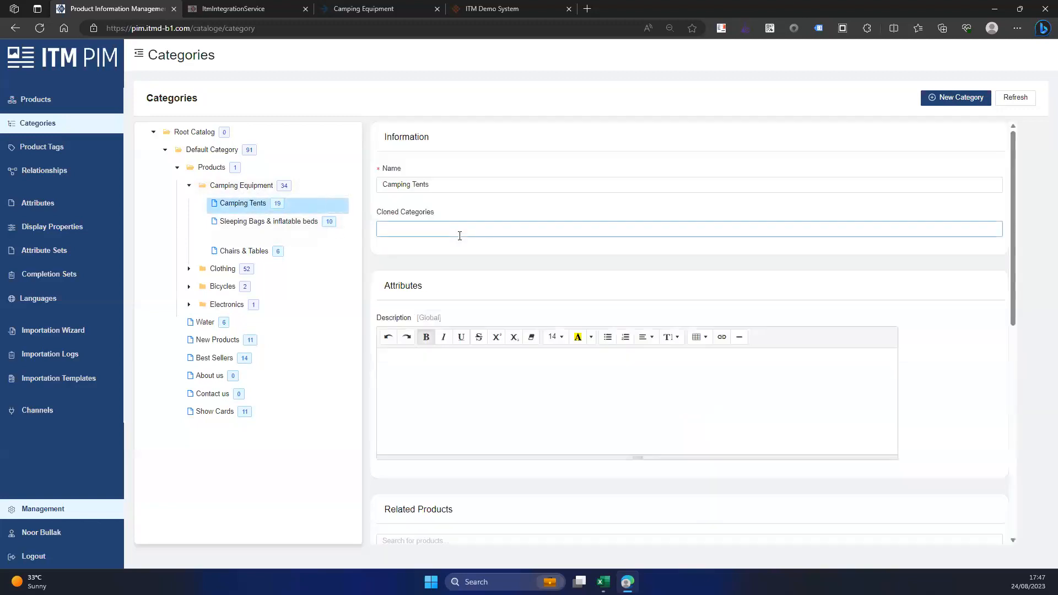
scroll(460, 236, "down", 10)
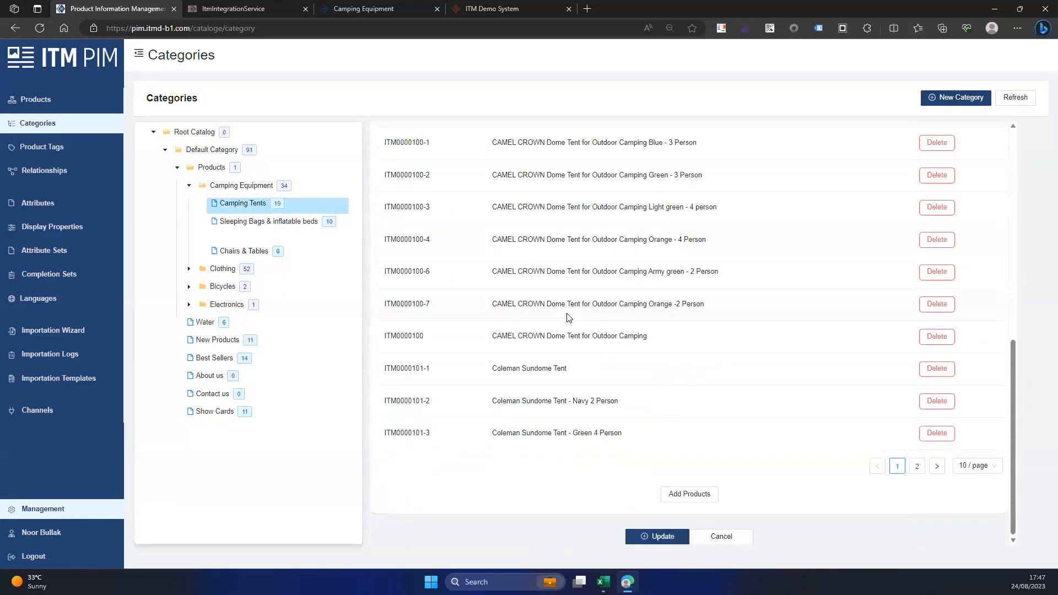
scroll(569, 318, "up", 10)
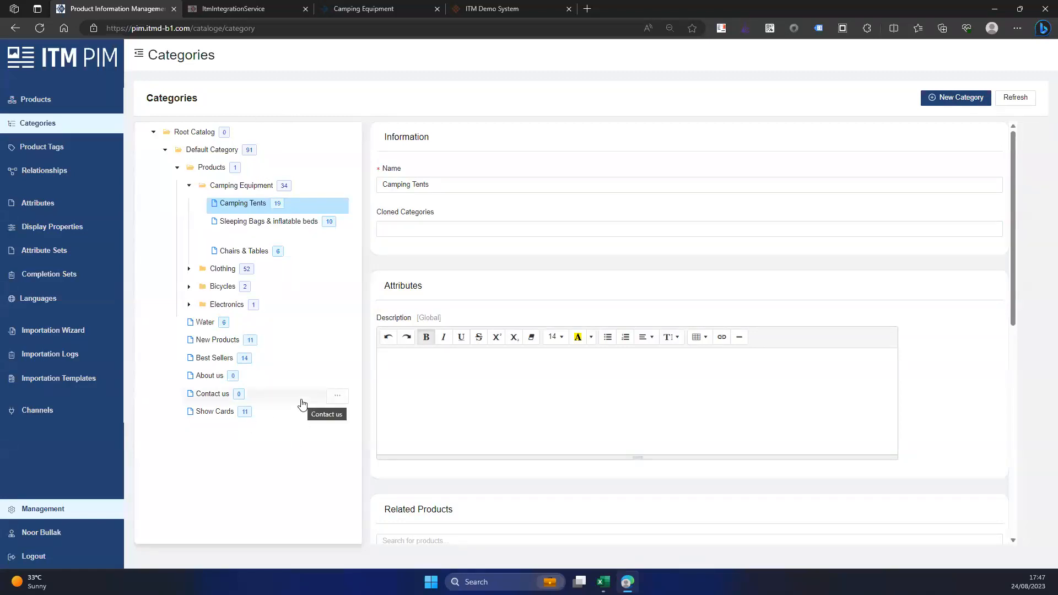
Check the category navigation in the ITM Commerce store and the ITM Demo customer portal, and return to ITM PIM
left_click(396, 9)
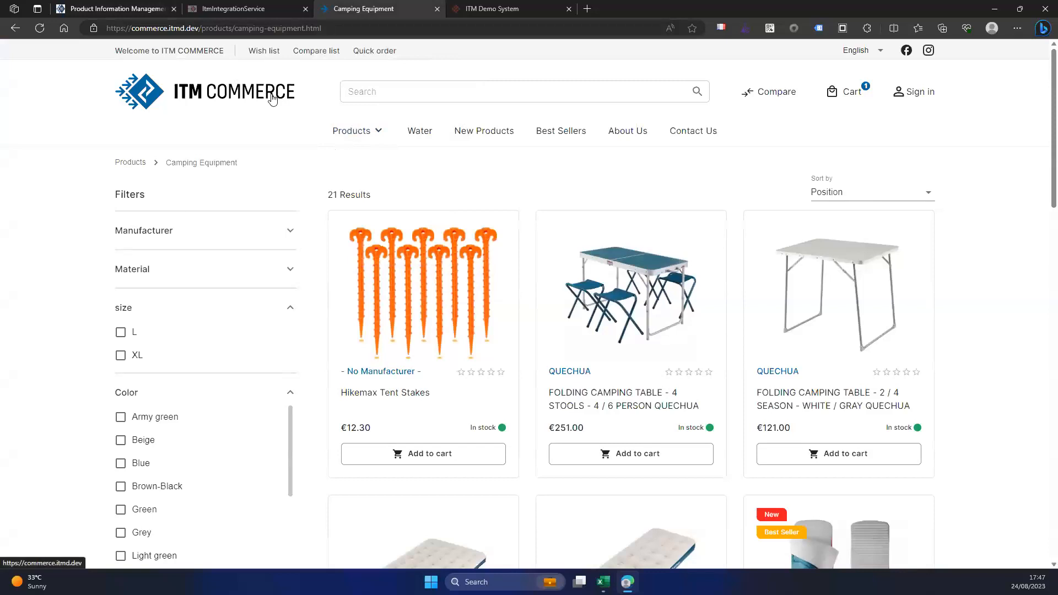
mouse_move(371, 131)
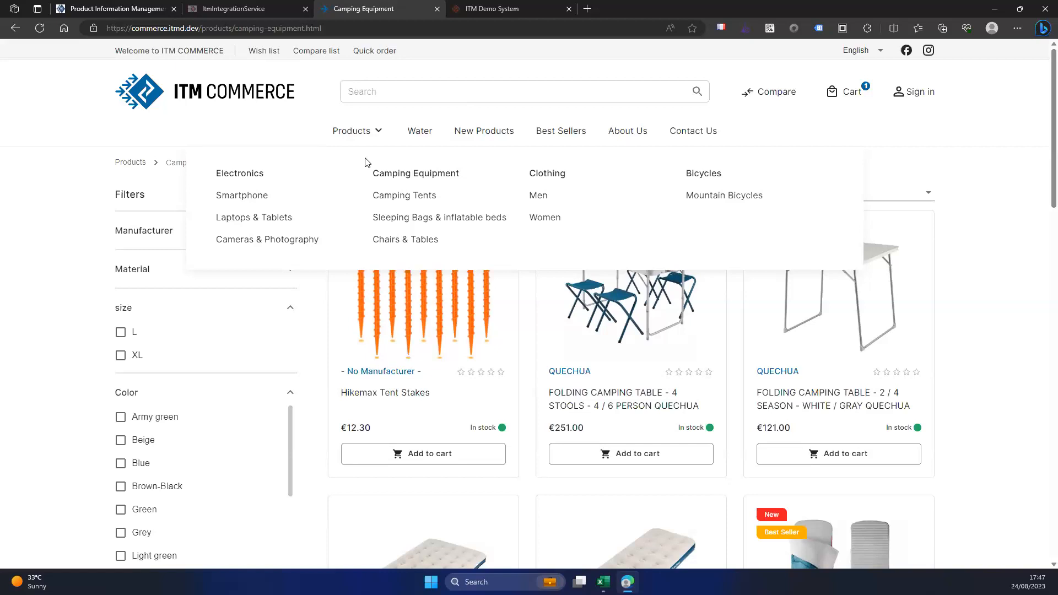
left_click(485, 9)
mouse_move(255, 134)
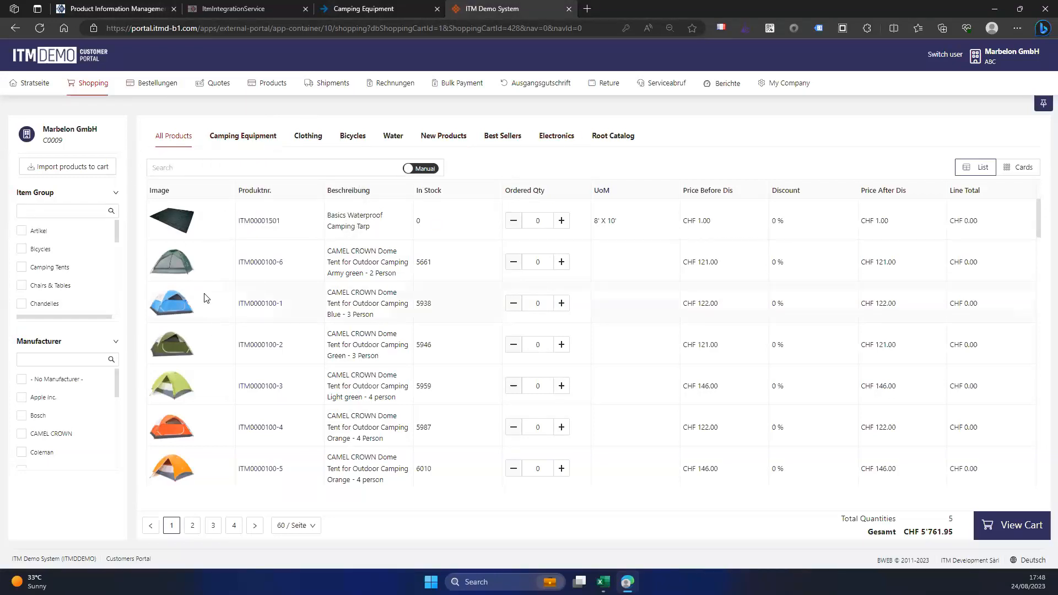
left_click(93, 6)
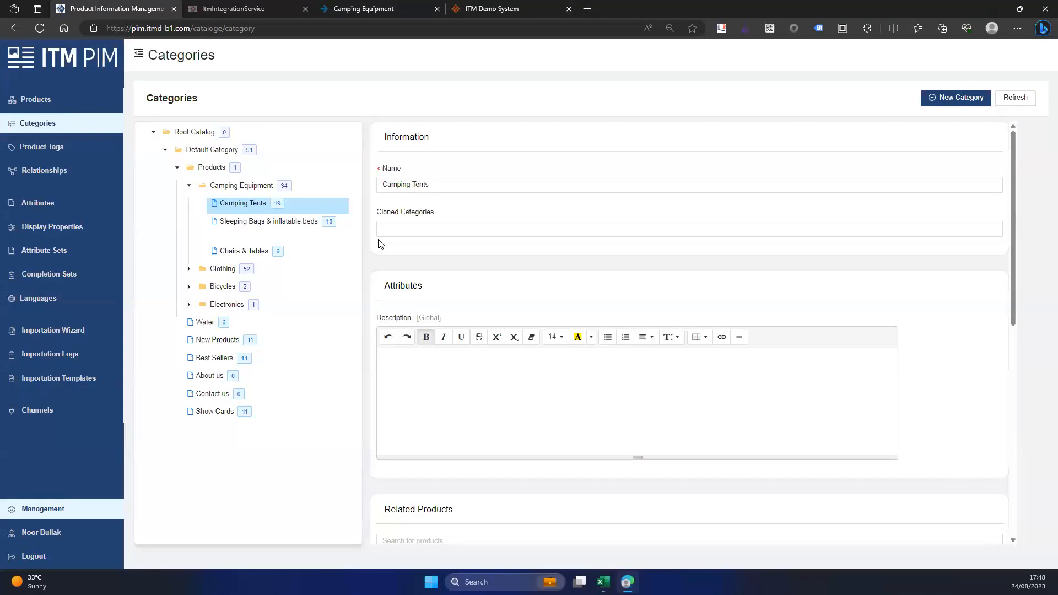
Show the product list and check the filter conditions offered for the Sku column without applying any
left_click(55, 101)
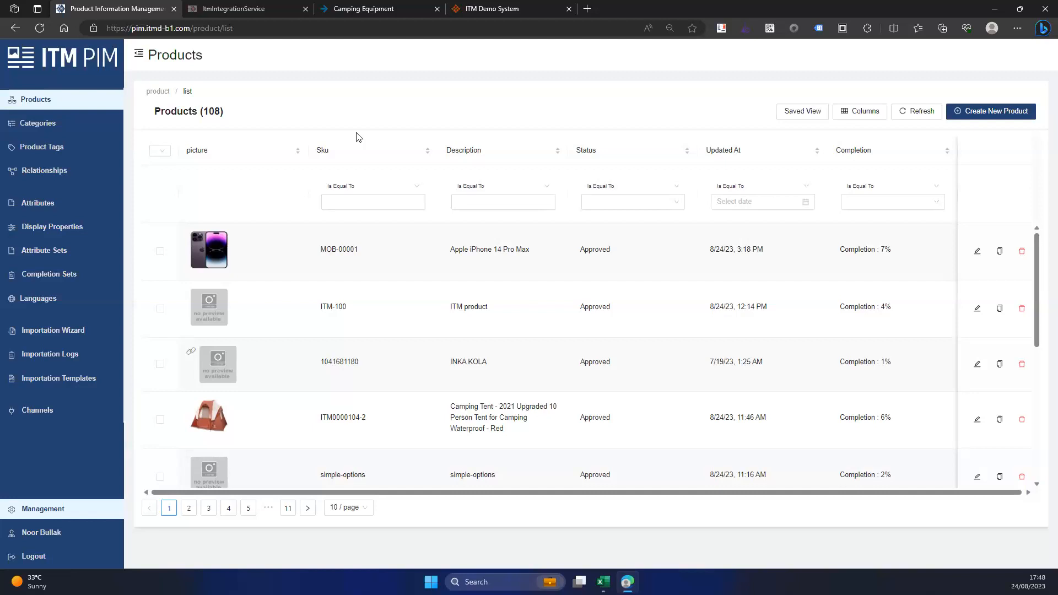
left_click(343, 200)
left_click(351, 188)
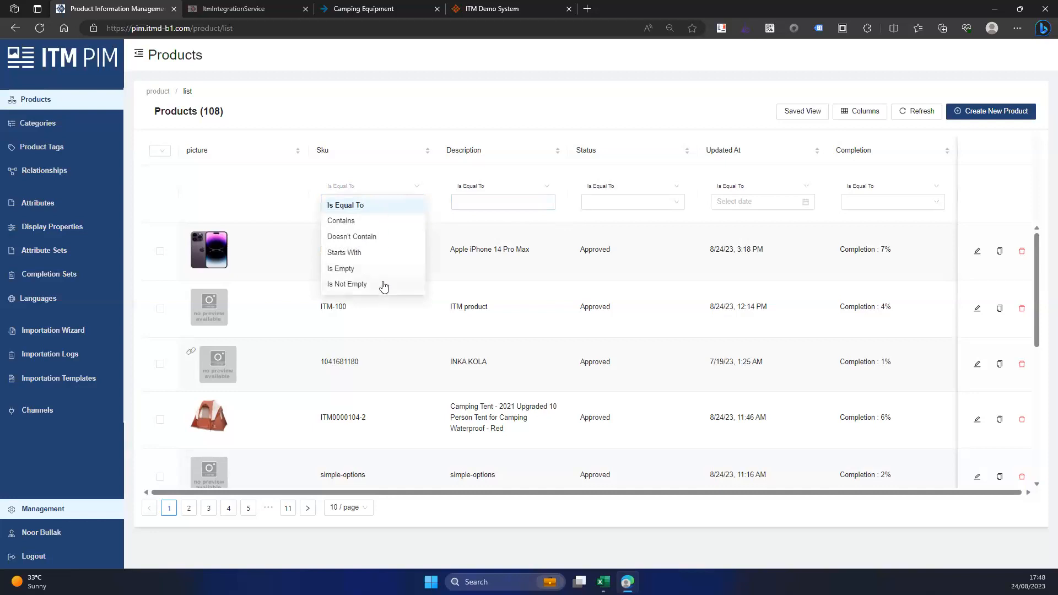
left_click(319, 195)
left_click(380, 200)
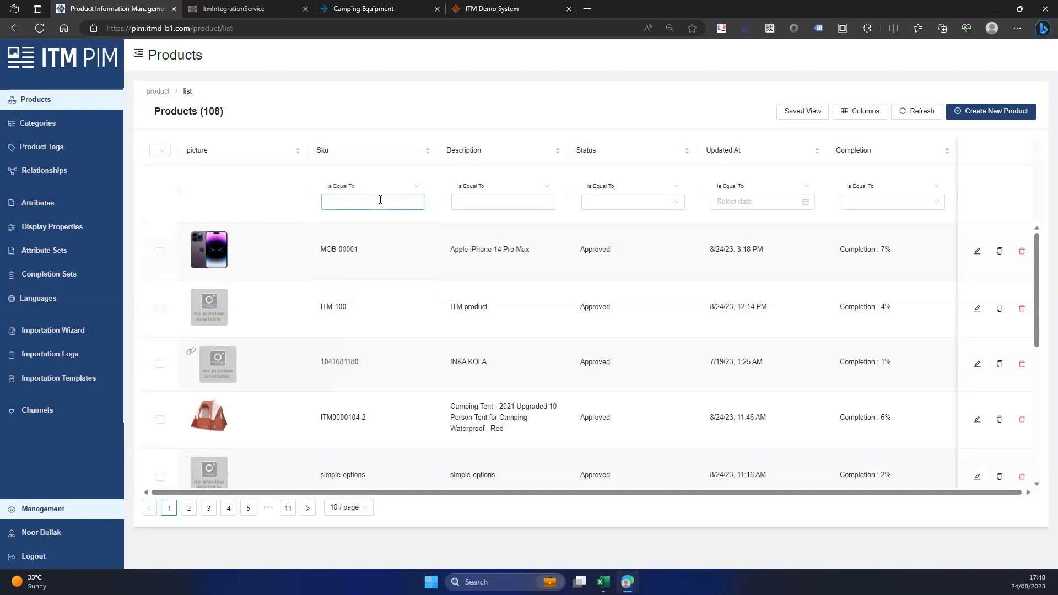
left_click(677, 262)
Open the column selection for the product list and browse the available attributes of all groups
left_click(862, 112)
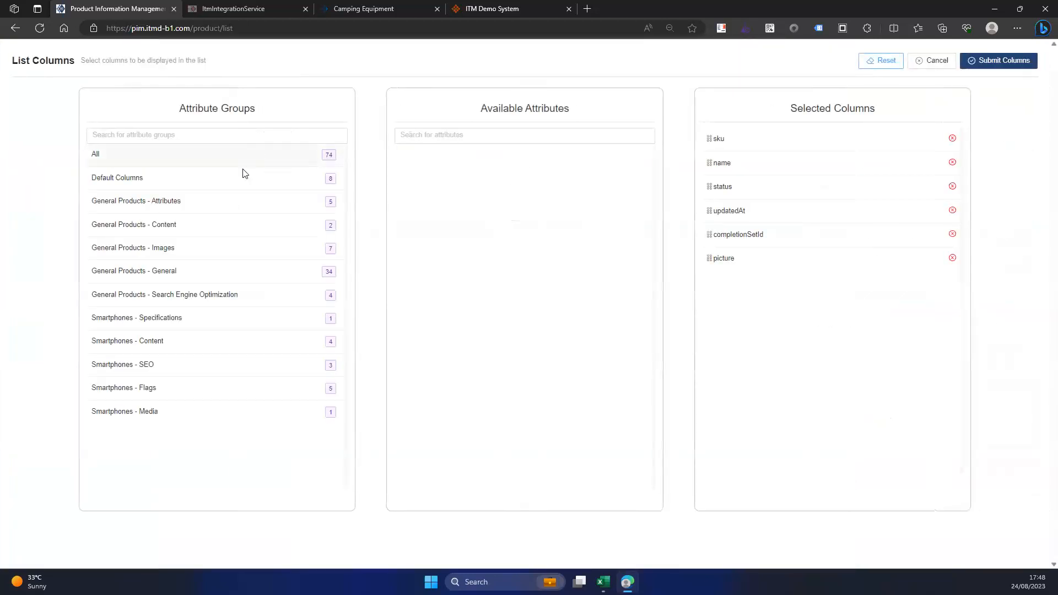
left_click(243, 161)
scroll(618, 330, "down", 1)
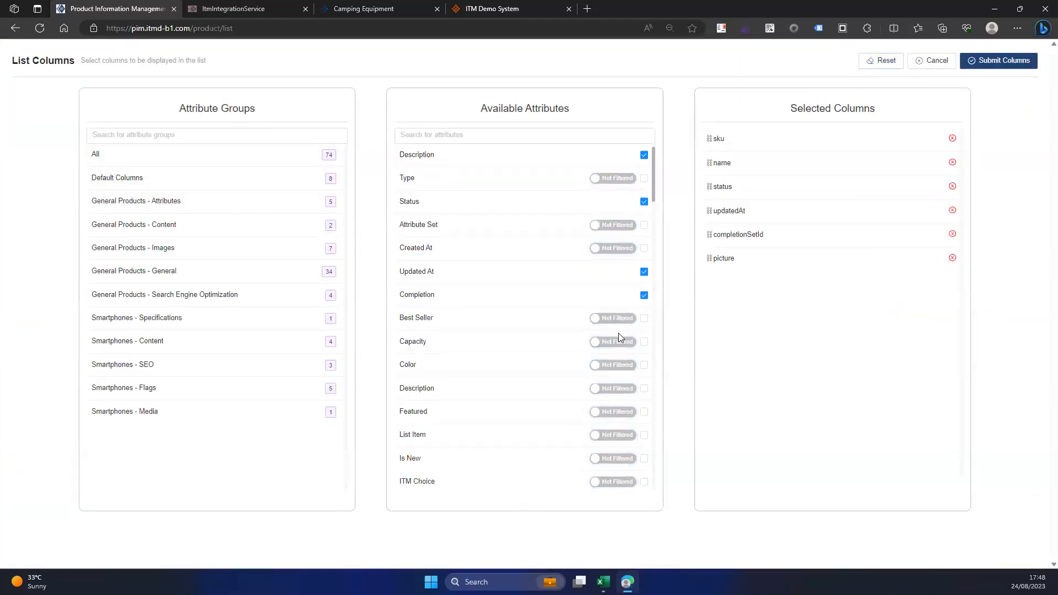
scroll(618, 336, "down", 15)
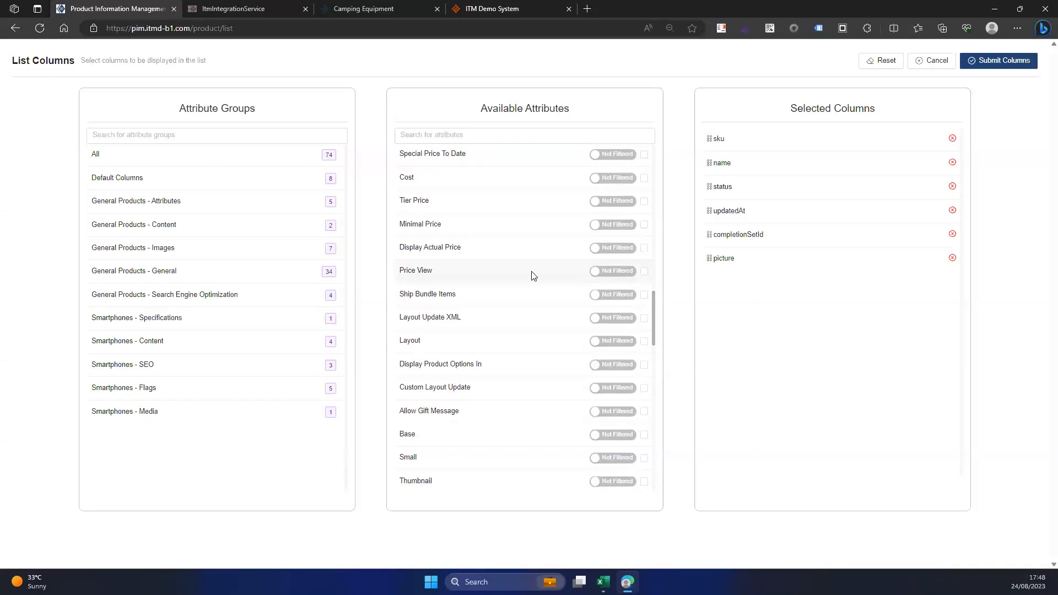
Search the attributes for Meta, select Meta Description, Meta Keywords and Meta Title as list columns, and cancel the column selection
left_click(462, 138)
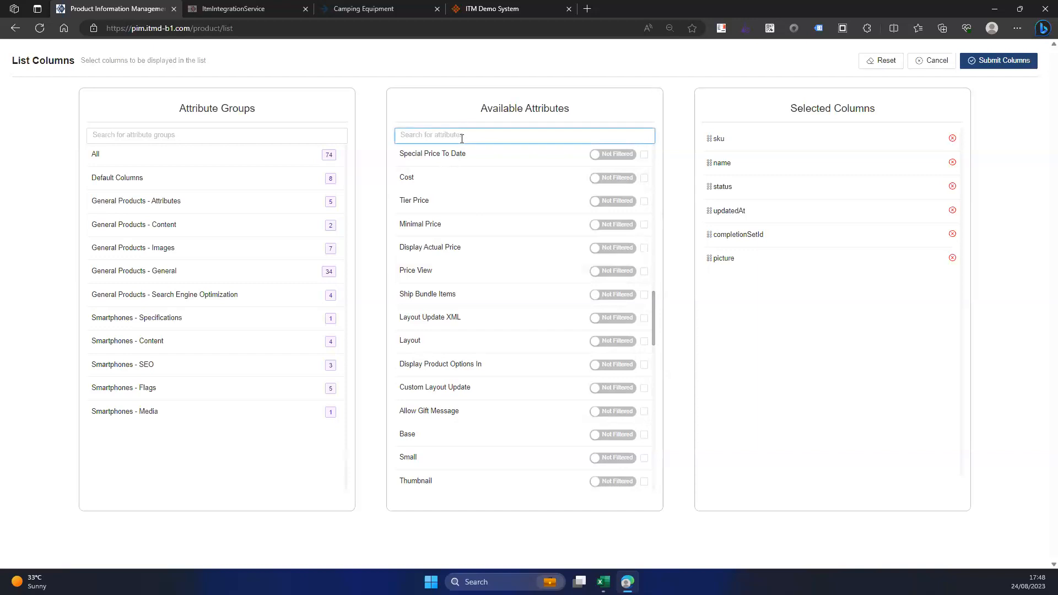
type("Meta")
left_click(644, 155)
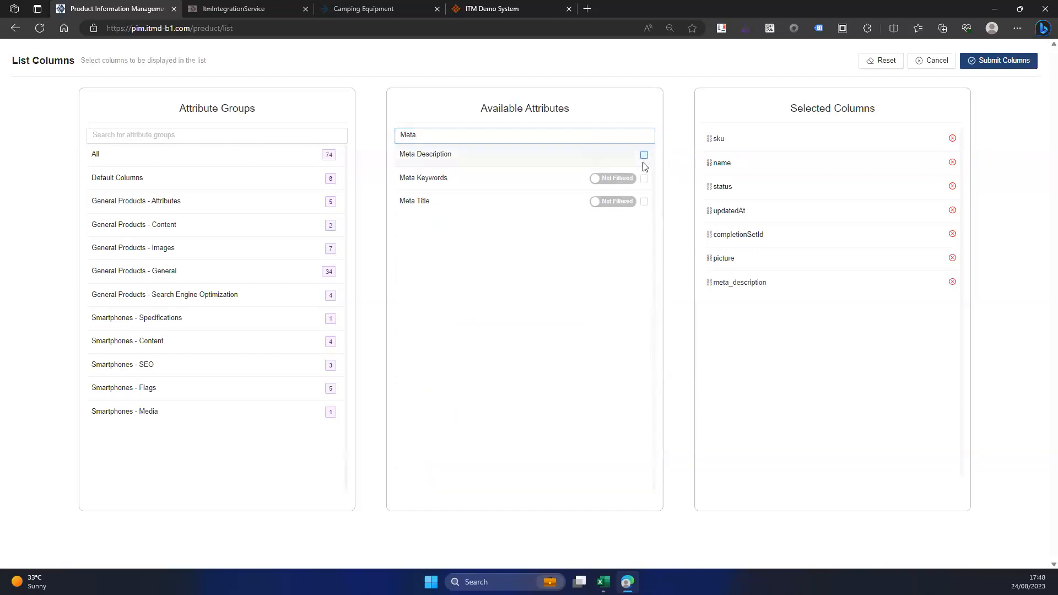
left_click(644, 178)
left_click(644, 201)
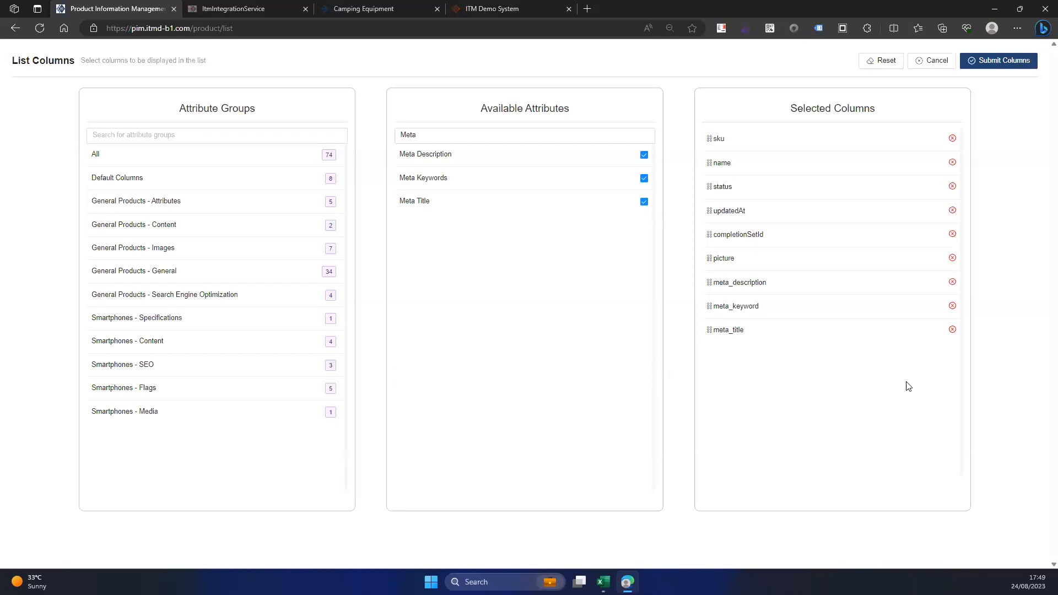
left_click(937, 62)
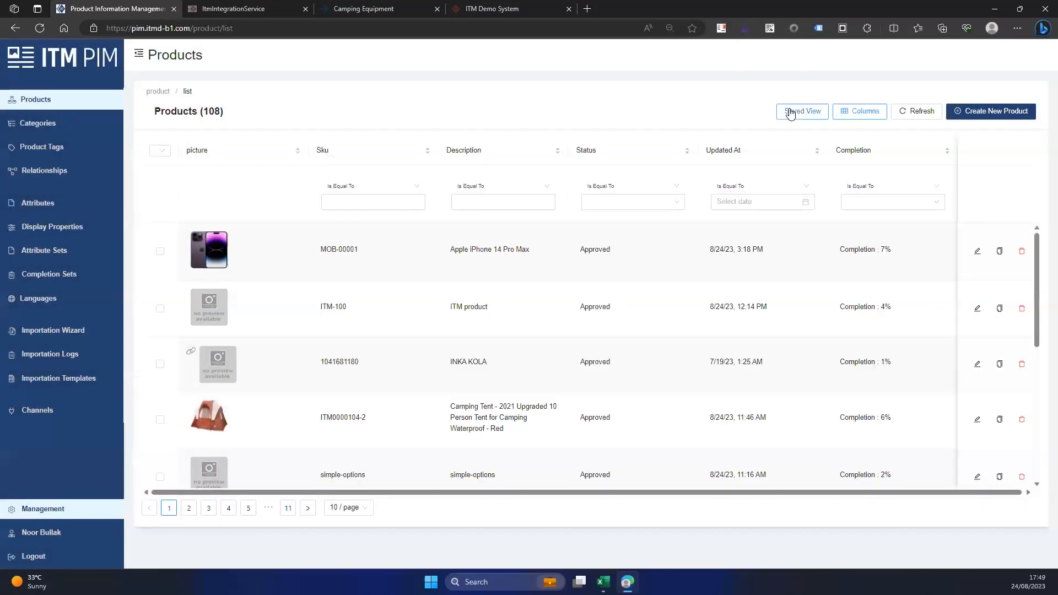
Check the saved view options of the product list without applying one, and look through the listed products
left_click(790, 112)
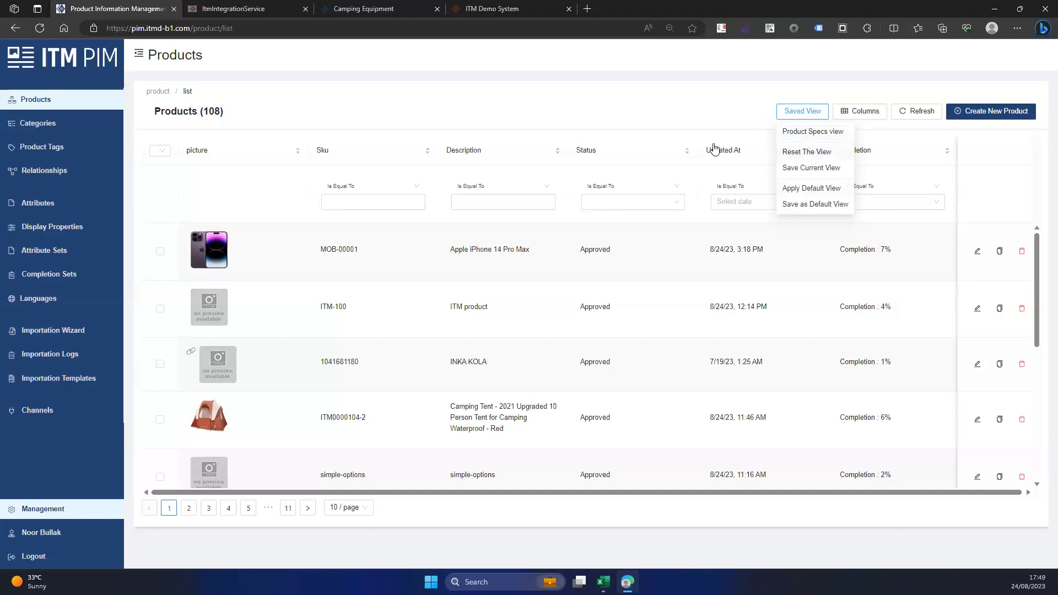
left_click(692, 120)
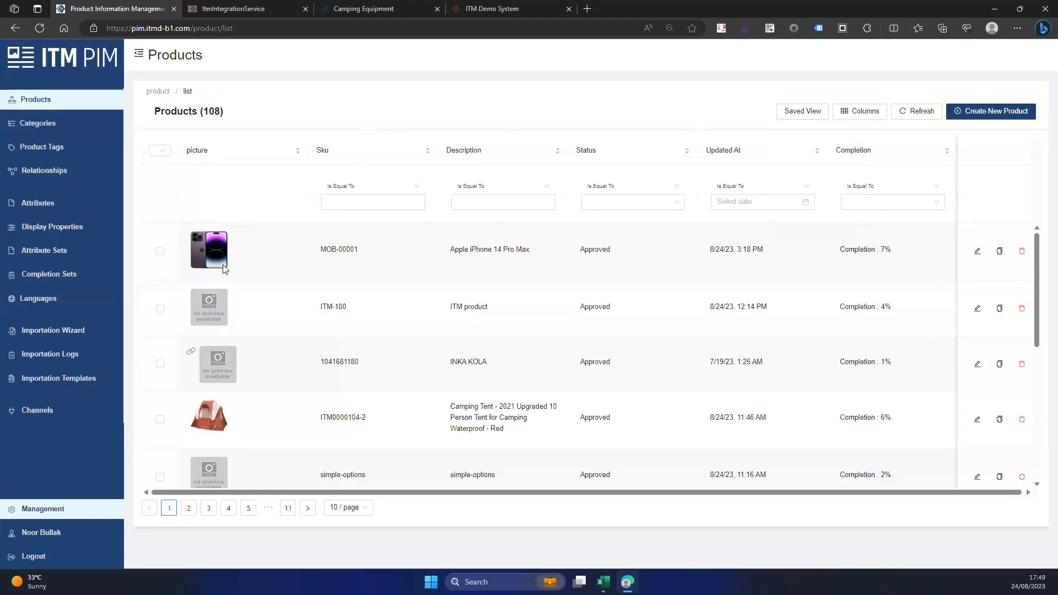
scroll(296, 234, "down", 1)
scroll(296, 234, "up", 1)
scroll(508, 289, "down", 1)
scroll(554, 359, "up", 1)
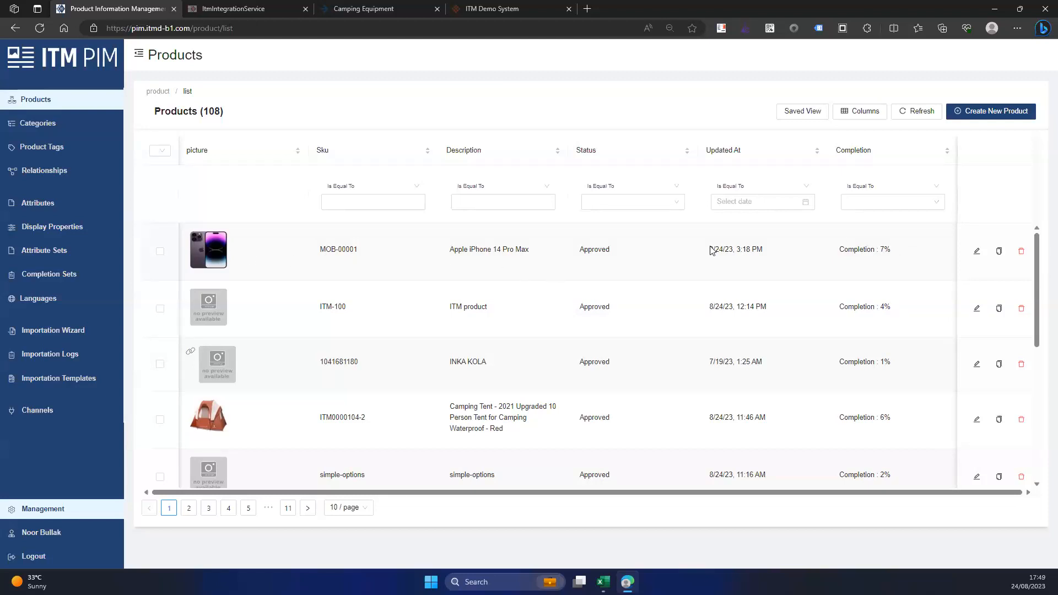
Open the Apple iPhone 14 Pro Max product for editing and examine its assigned categories
left_click_drag(843, 248, 900, 253)
left_click(901, 253)
left_click(976, 251)
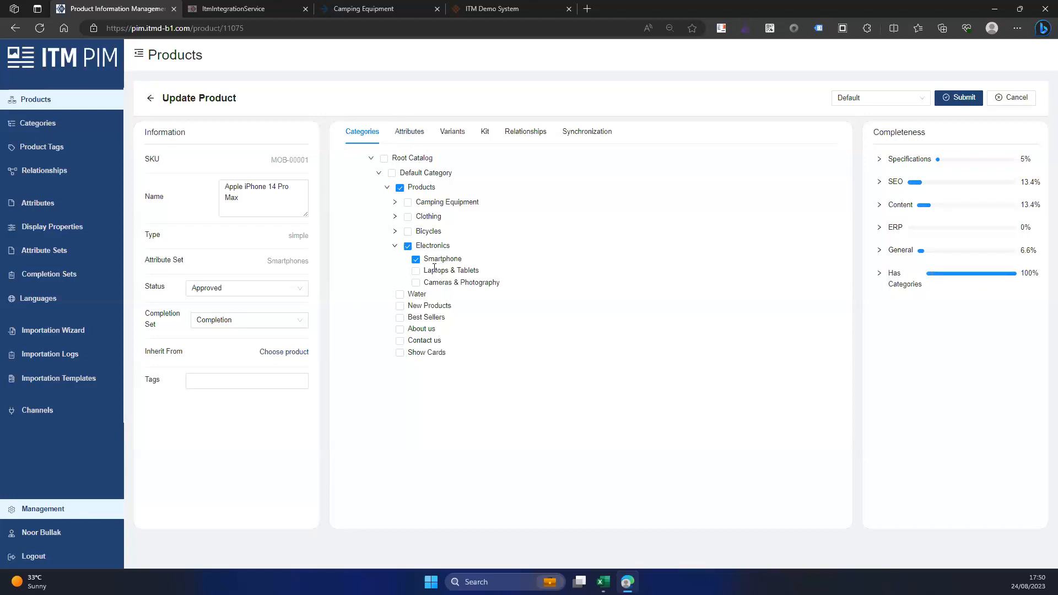
Examine the product's Specifications, Content, SEO, Flags and Media attributes, and expand its Content completeness by language
left_click(421, 137)
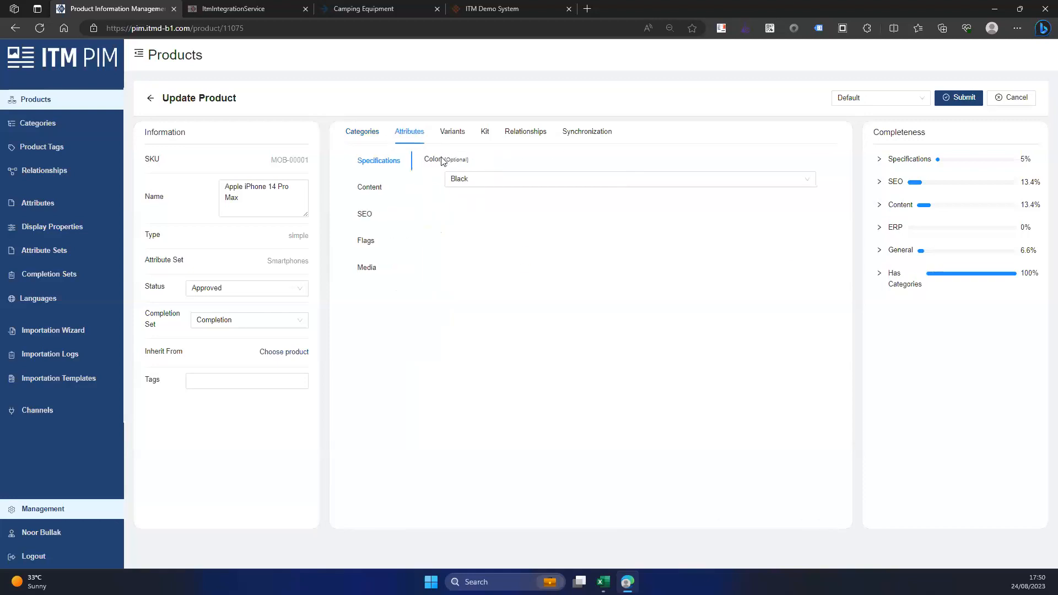
left_click(379, 192)
scroll(532, 277, "down", 2)
scroll(377, 250, "up", 2)
left_click(366, 216)
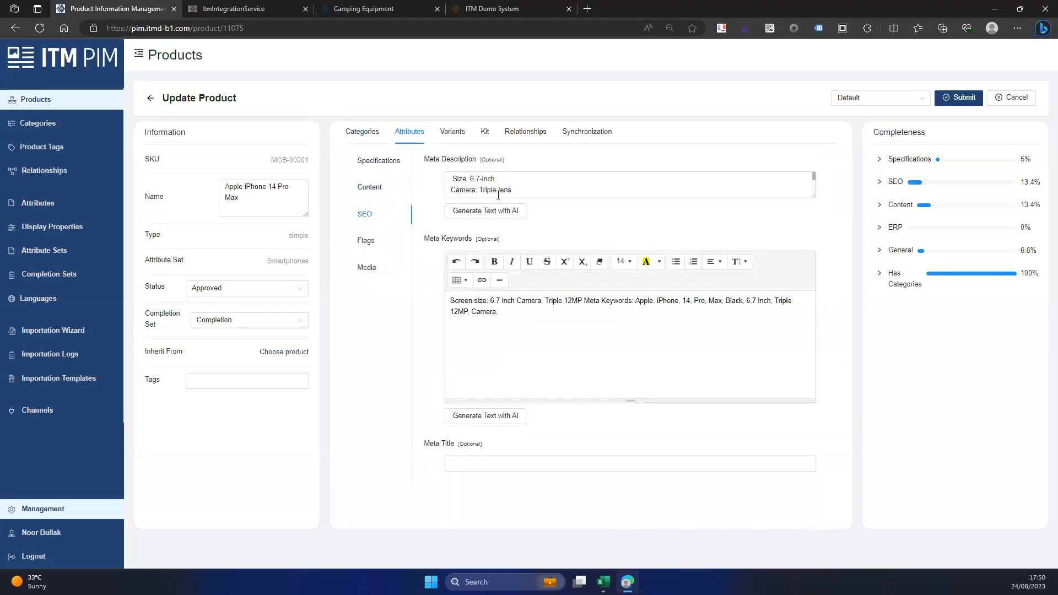
left_click(378, 246)
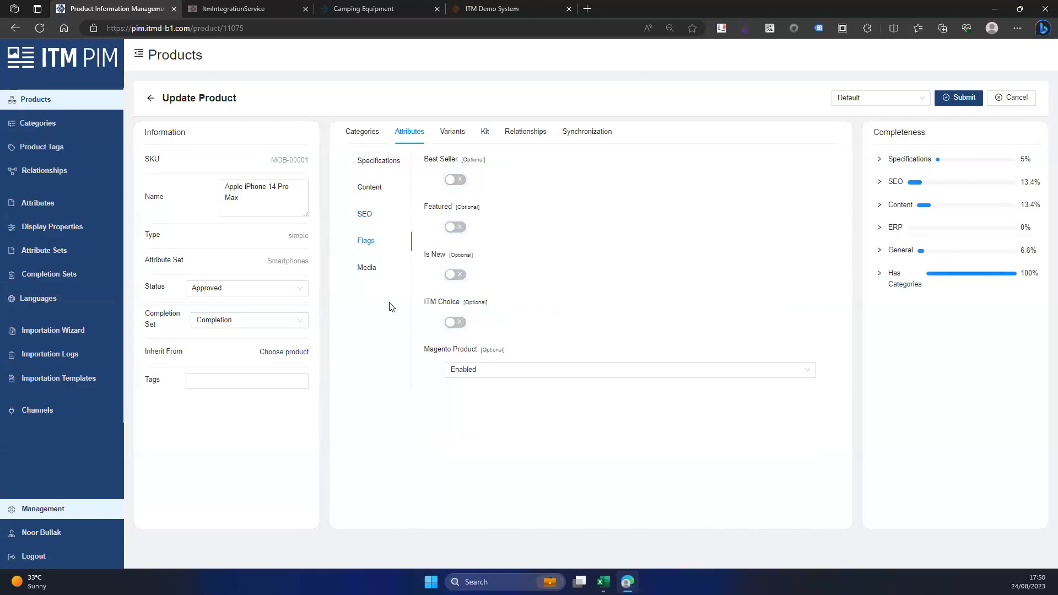
left_click(367, 268)
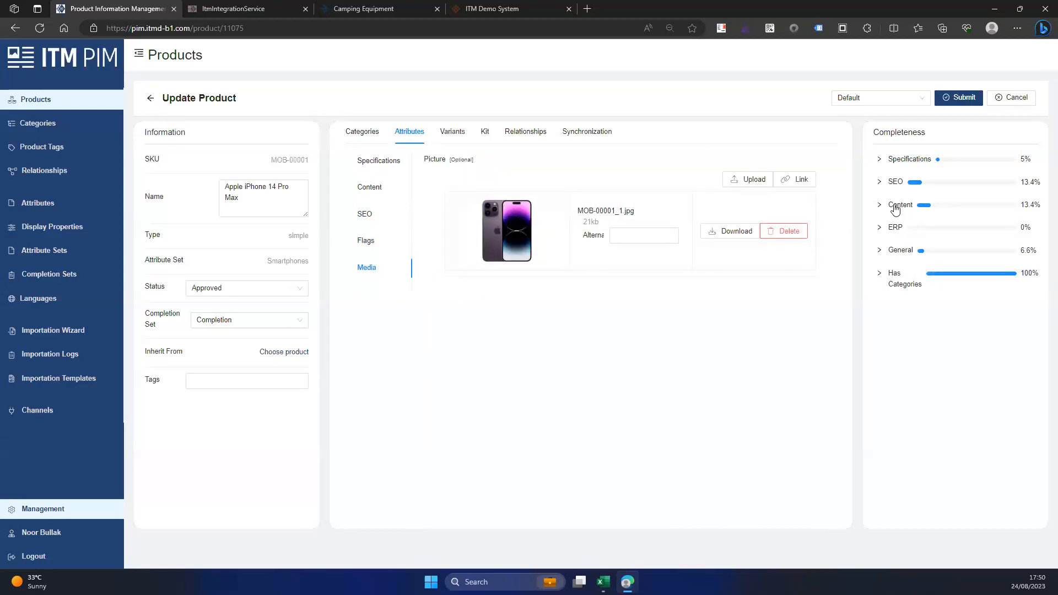
left_click(878, 206)
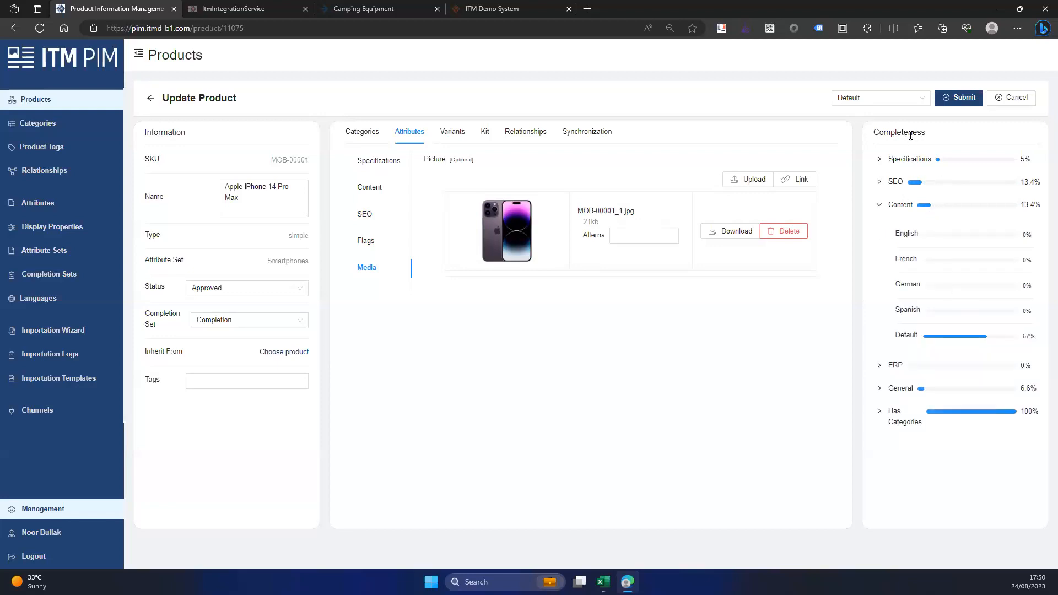
Expand the iPhone's SEO completeness and examine the missed attributes and the per-language progress
left_click(879, 182)
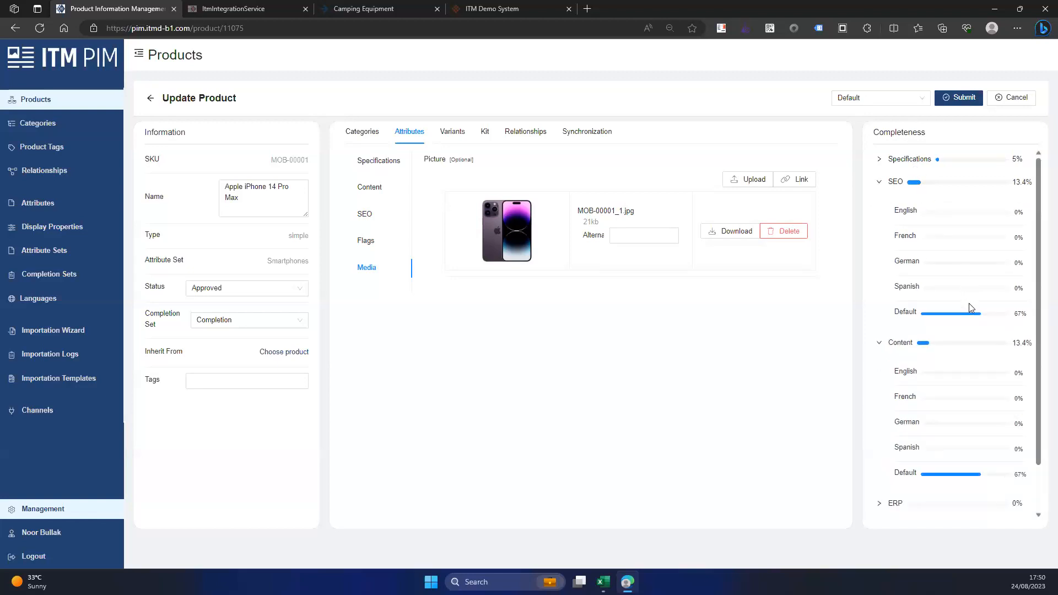
mouse_move(968, 315)
mouse_move(955, 218)
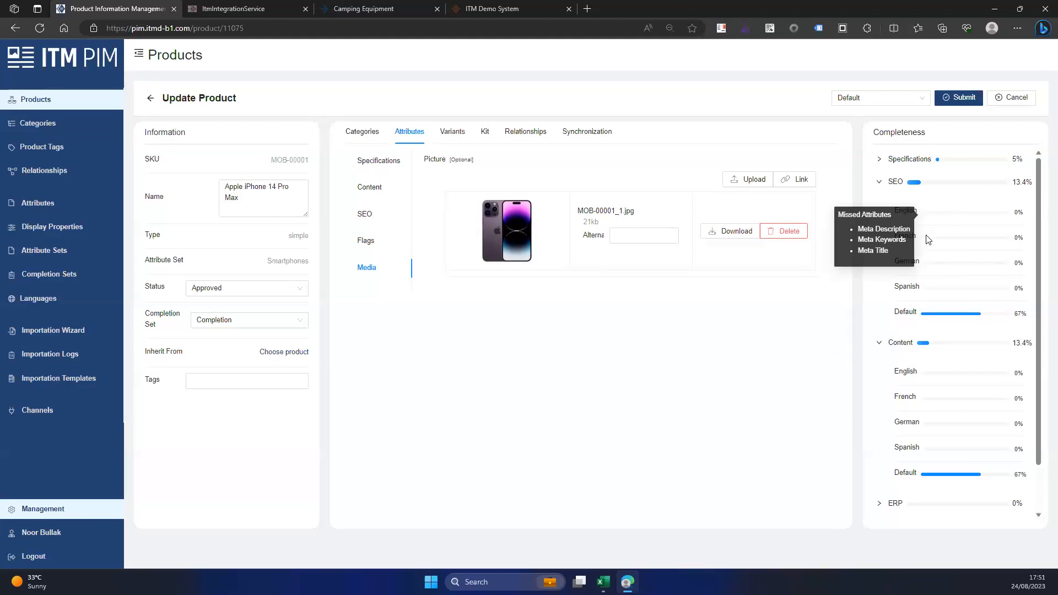
mouse_move(929, 238)
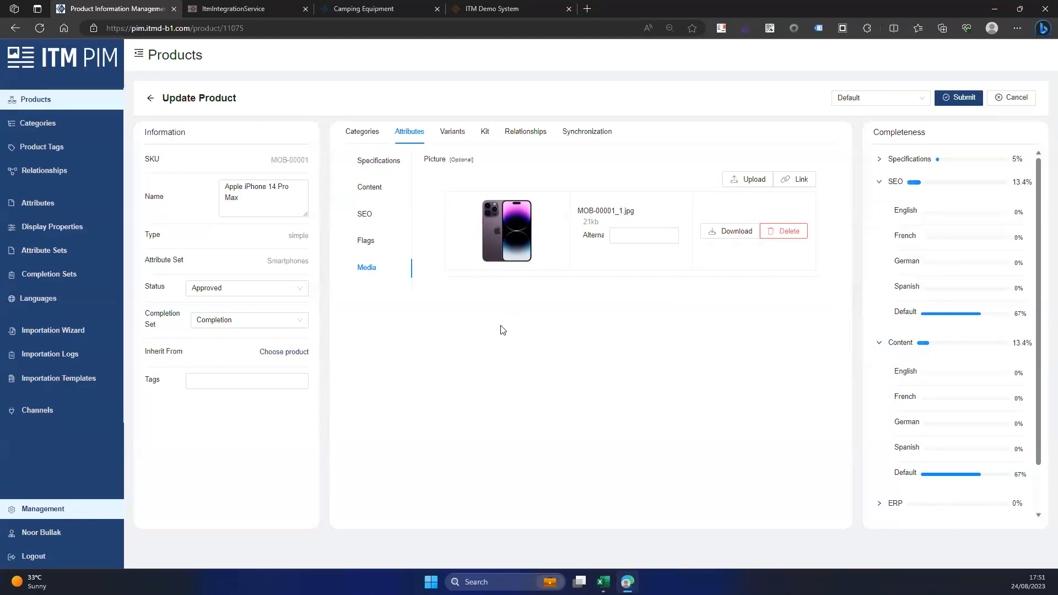
Begin generating variants for the iPhone, choosing the Color values Beige, Navy, Green - 2 Person and Dark Green
left_click(452, 135)
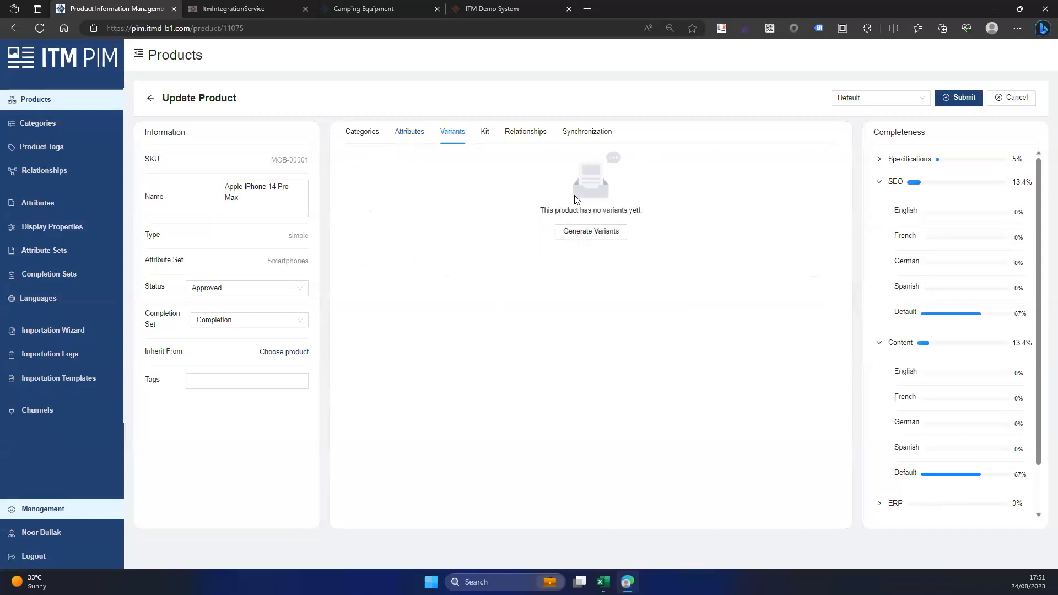
left_click(598, 240)
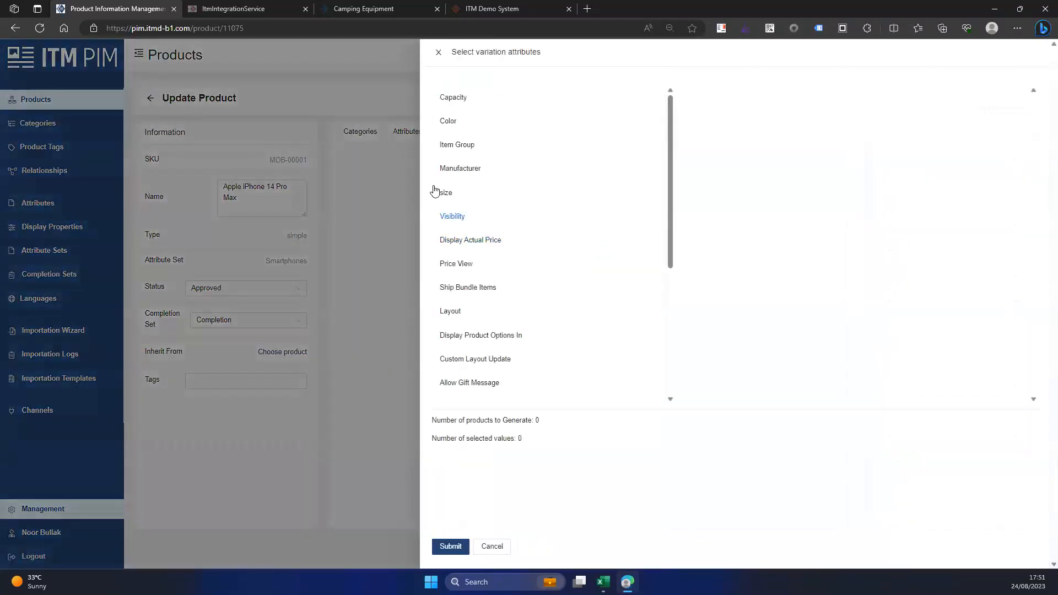
left_click(458, 126)
left_click(688, 127)
left_click(688, 147)
left_click(688, 165)
left_click(688, 184)
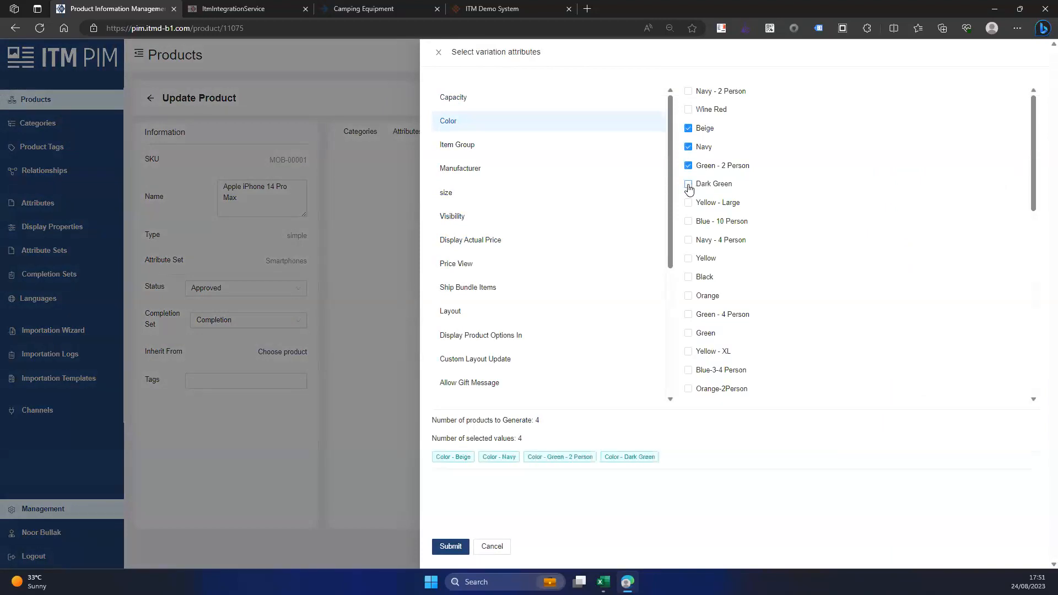
Add the size values S, XL and X small to the variant selection, and dismiss it without generating any variants
left_click(479, 193)
left_click(688, 91)
left_click(687, 109)
left_click(688, 128)
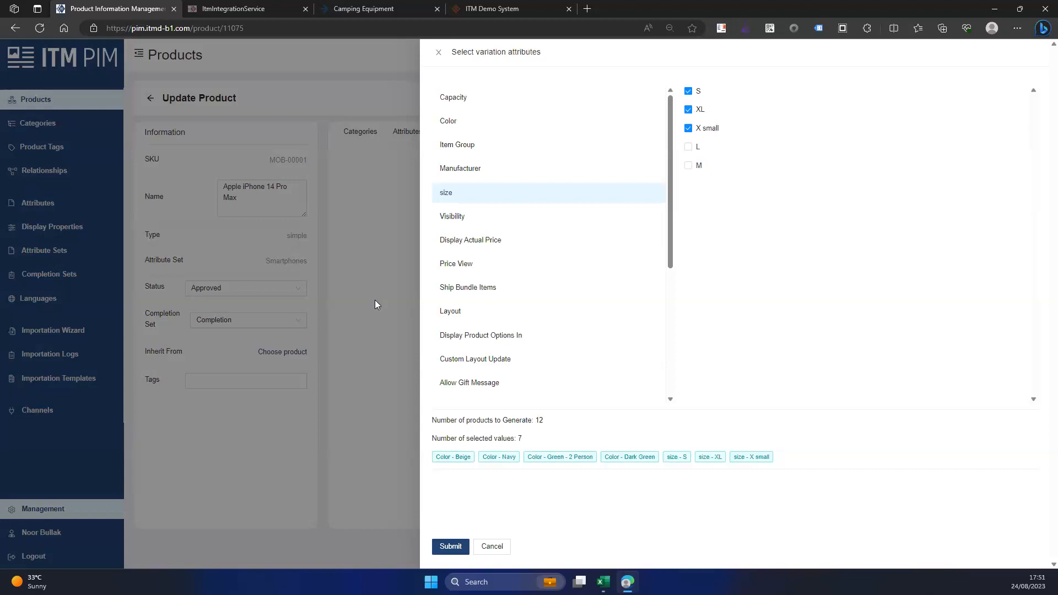
left_click(402, 297)
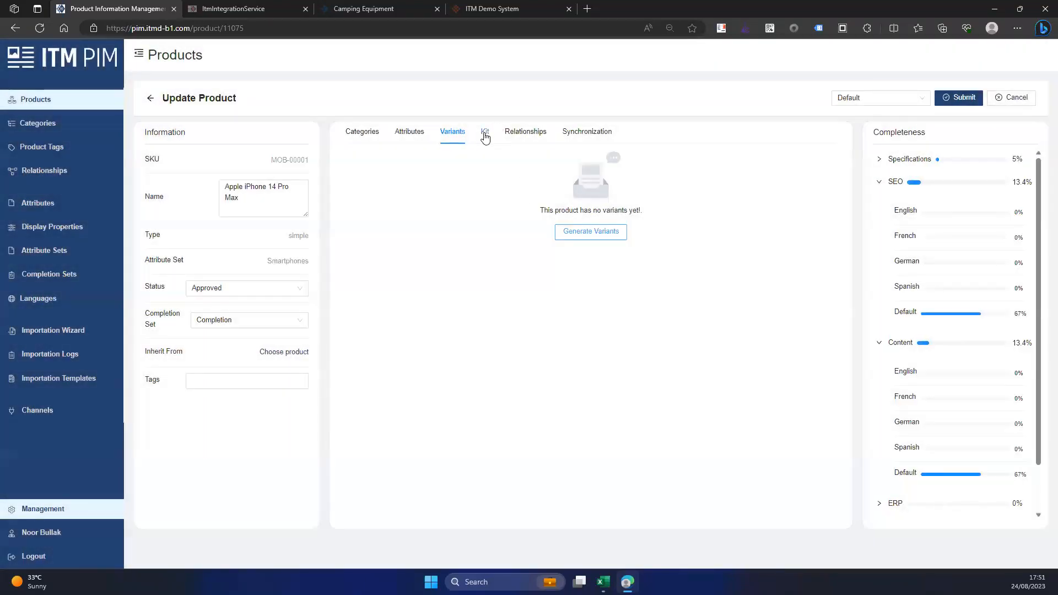
Examine the iPhone's kit options, its Product Accessories relationships and its channel synchronization
left_click(485, 132)
left_click(595, 168)
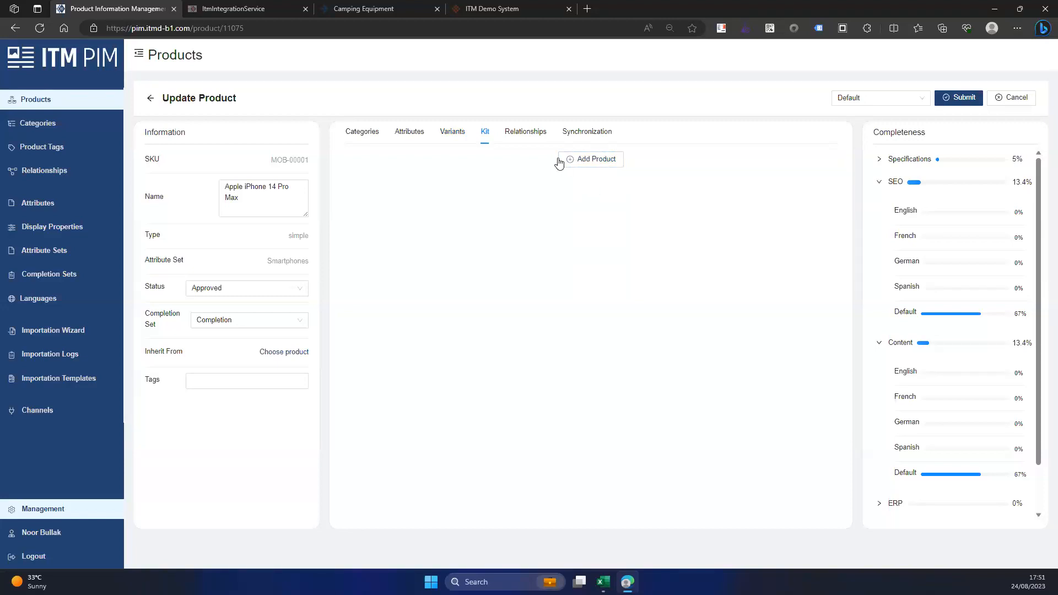
left_click(525, 134)
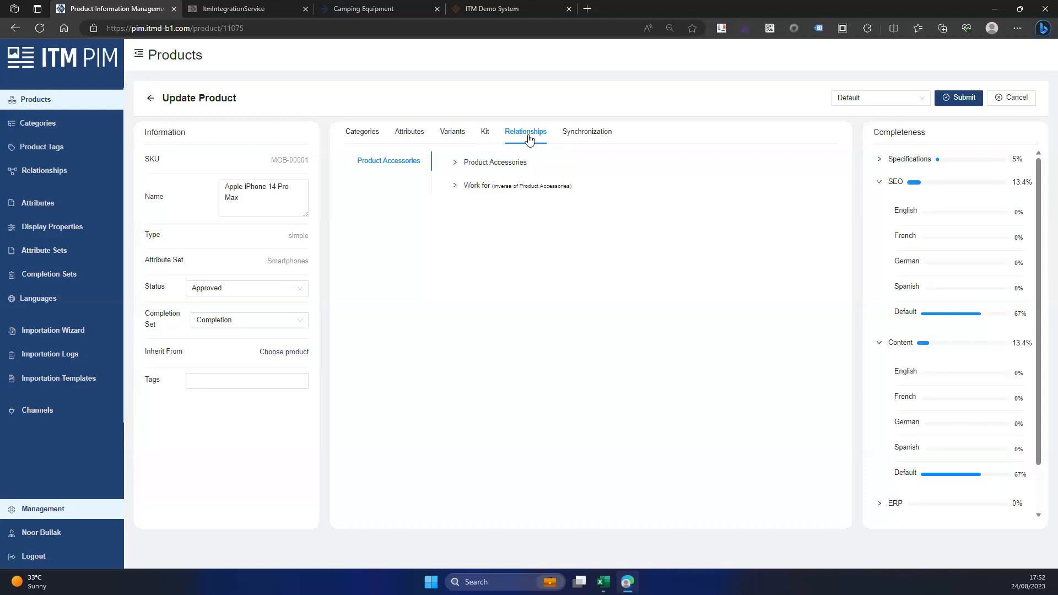
left_click(603, 137)
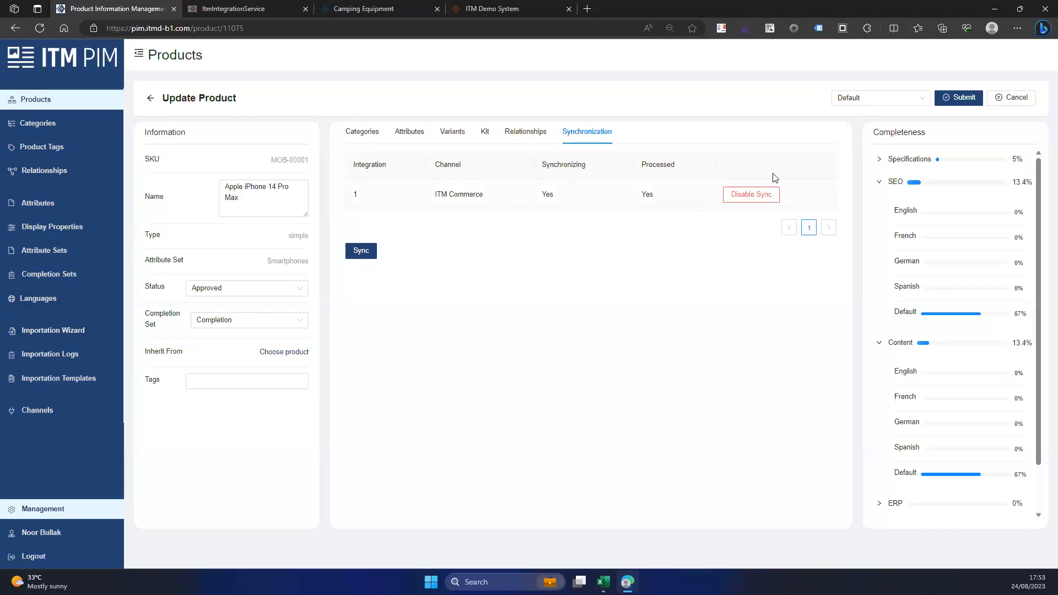
Return to the product list, select all products and open them for bulk editing
left_click(149, 99)
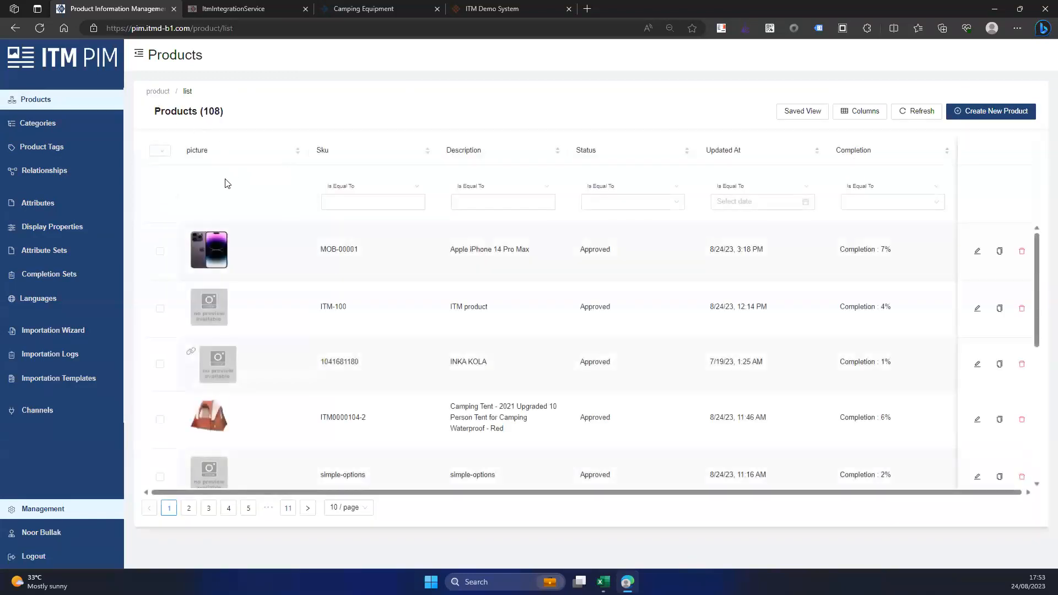
mouse_move(160, 151)
left_click(180, 185)
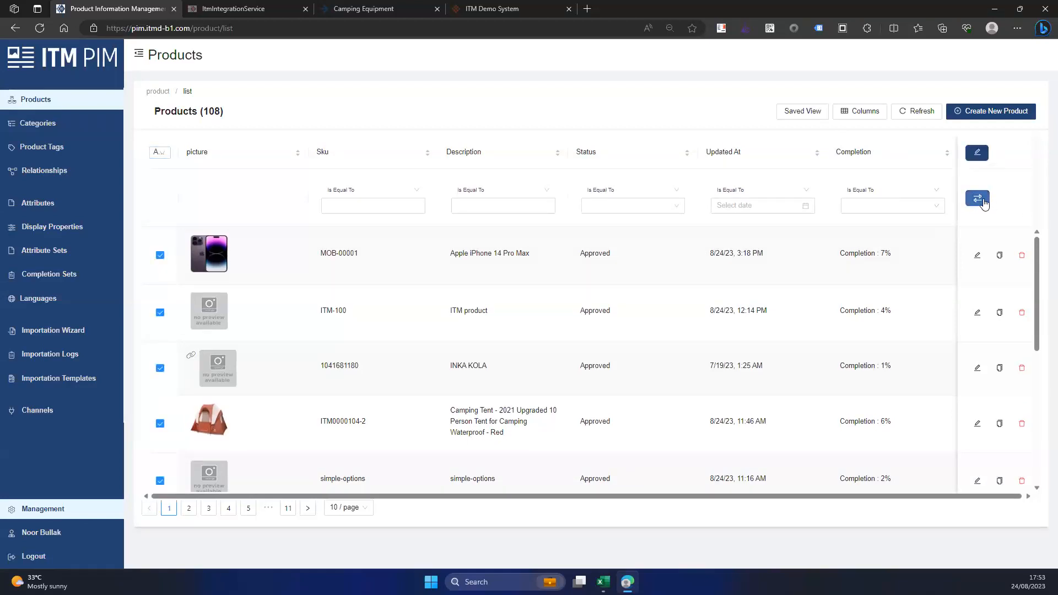
scroll(237, 307, "down", 5)
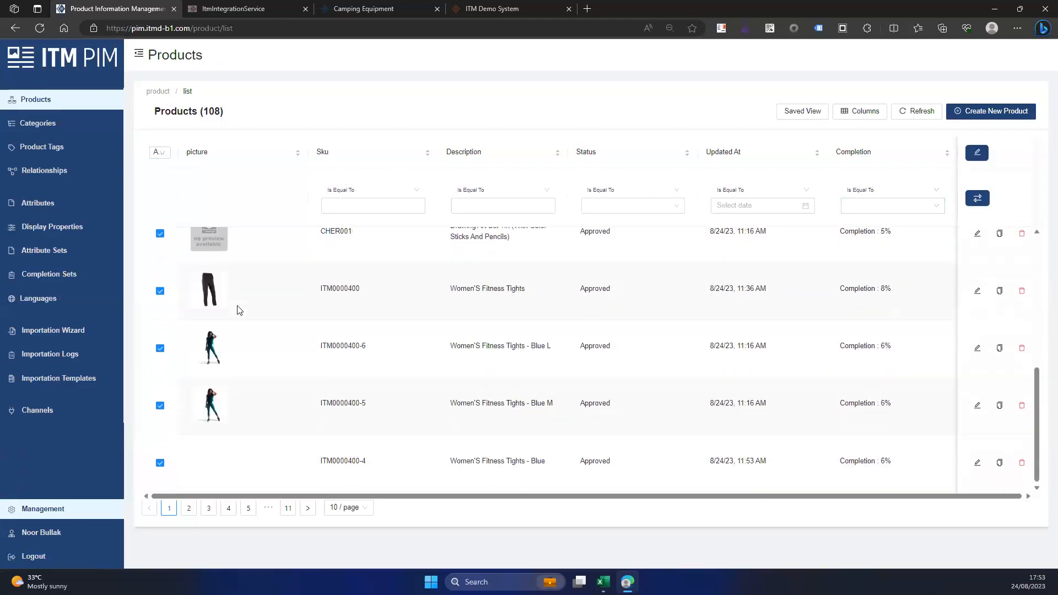
scroll(330, 346, "up", 5)
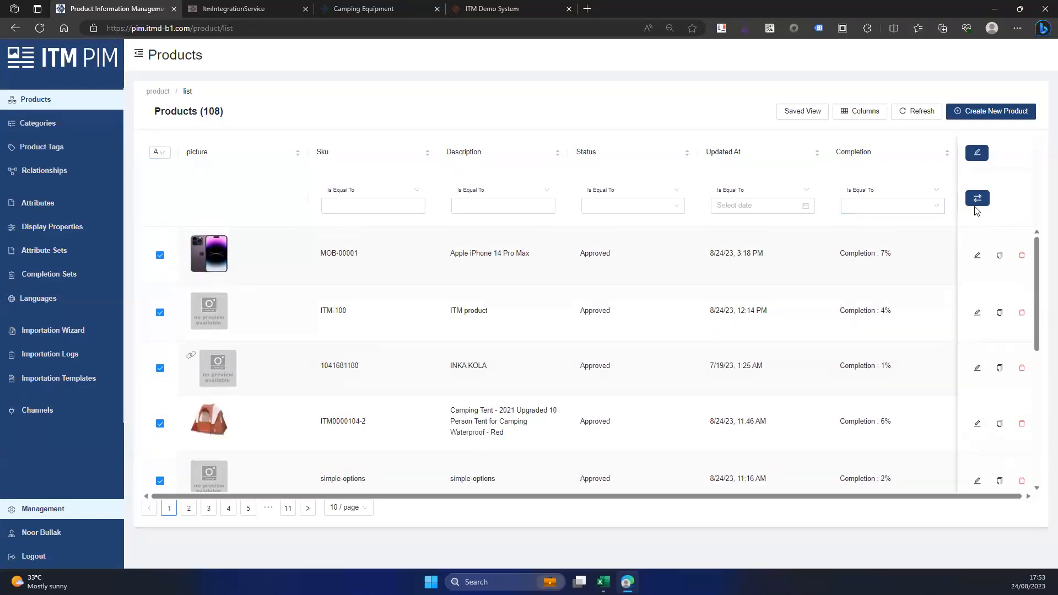
left_click(977, 155)
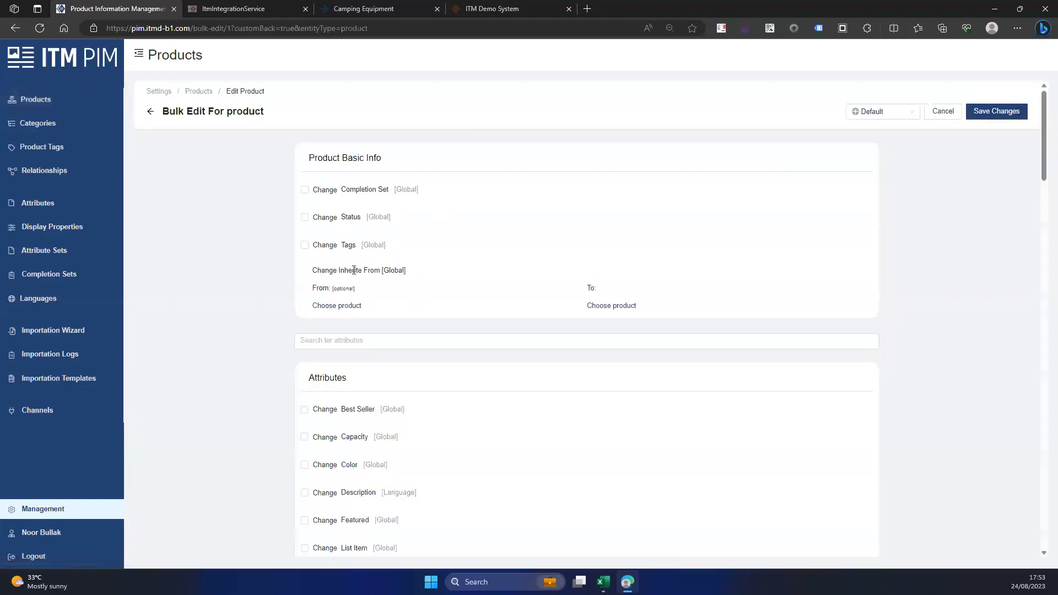
Enable the Color change in the bulk edit, look through its possible new values, and disable it without choosing one
scroll(380, 300, "down", 3)
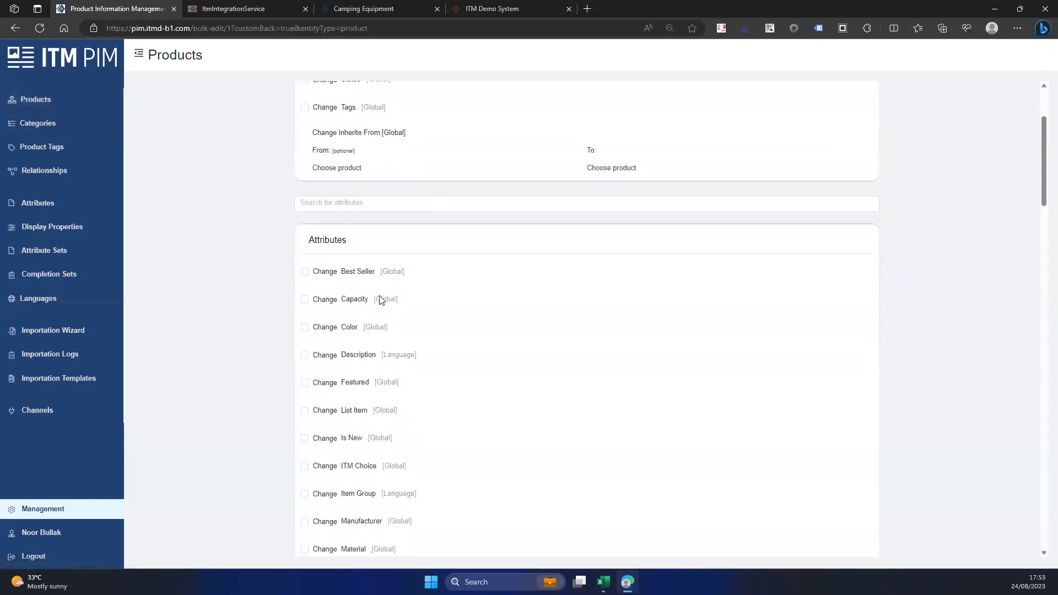
left_click(306, 325)
left_click(668, 337)
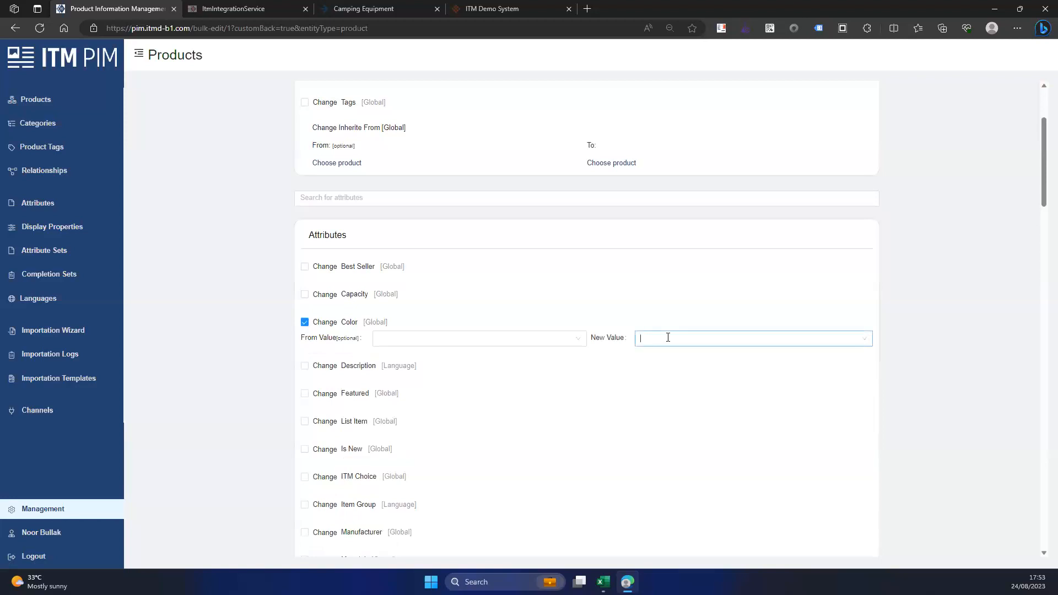
left_click(599, 303)
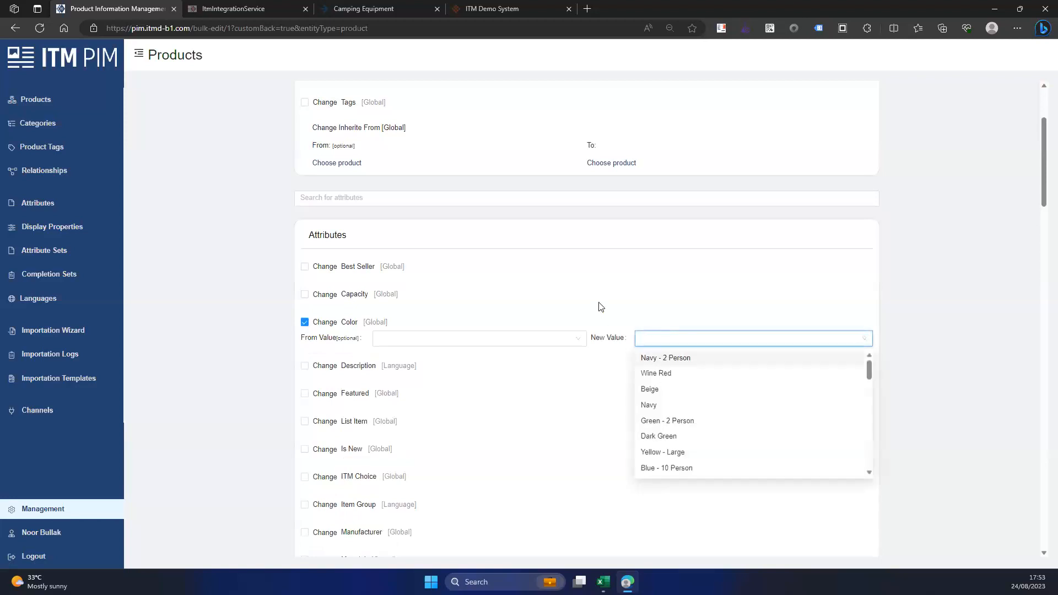
left_click(658, 338)
left_click(596, 411)
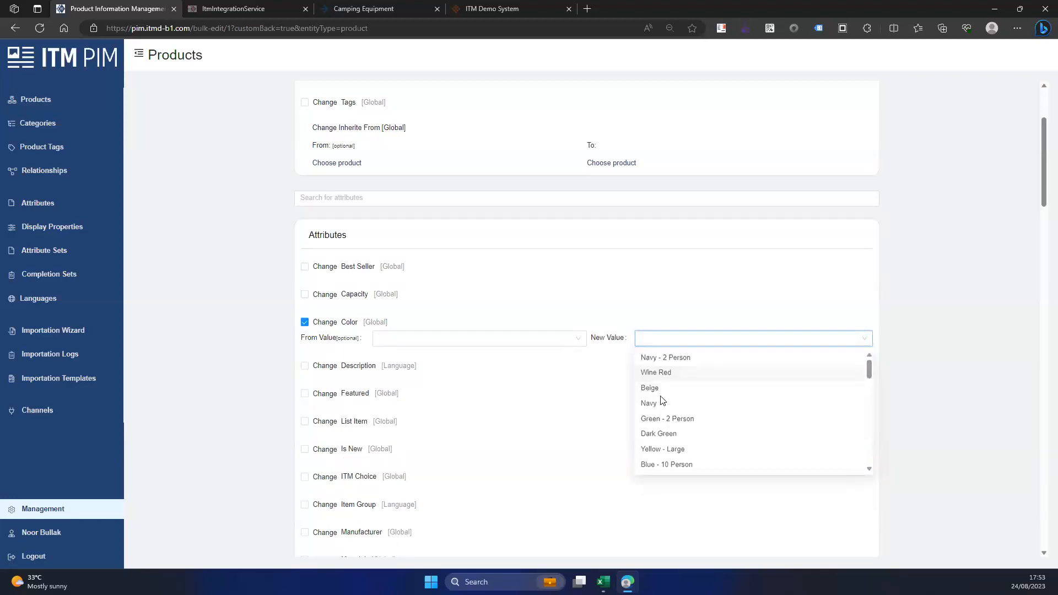
left_click(304, 322)
Enable the Capacity change in the bulk edit, with 6 Person as the from value and 10 Person as the new value
left_click(305, 294)
left_click(669, 311)
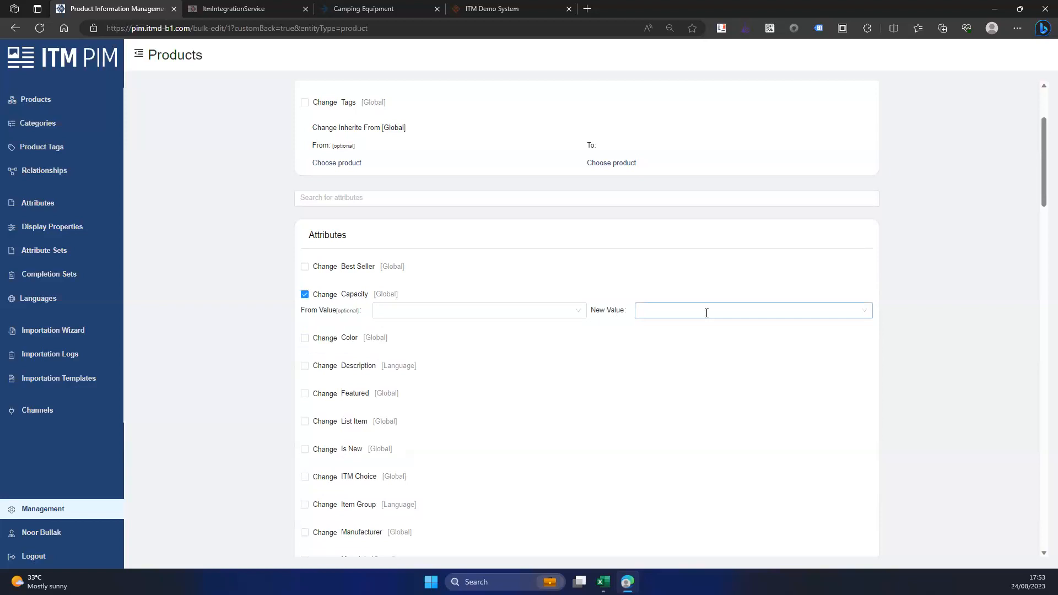
left_click(867, 361)
scroll(617, 349, "up", 3)
scroll(617, 349, "down", 3)
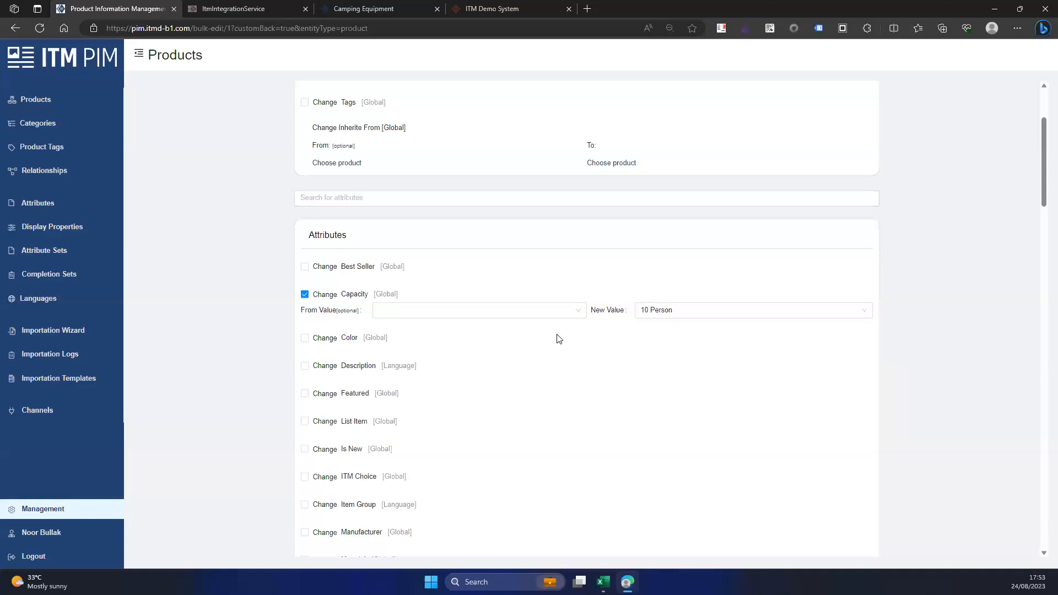
left_click(529, 310)
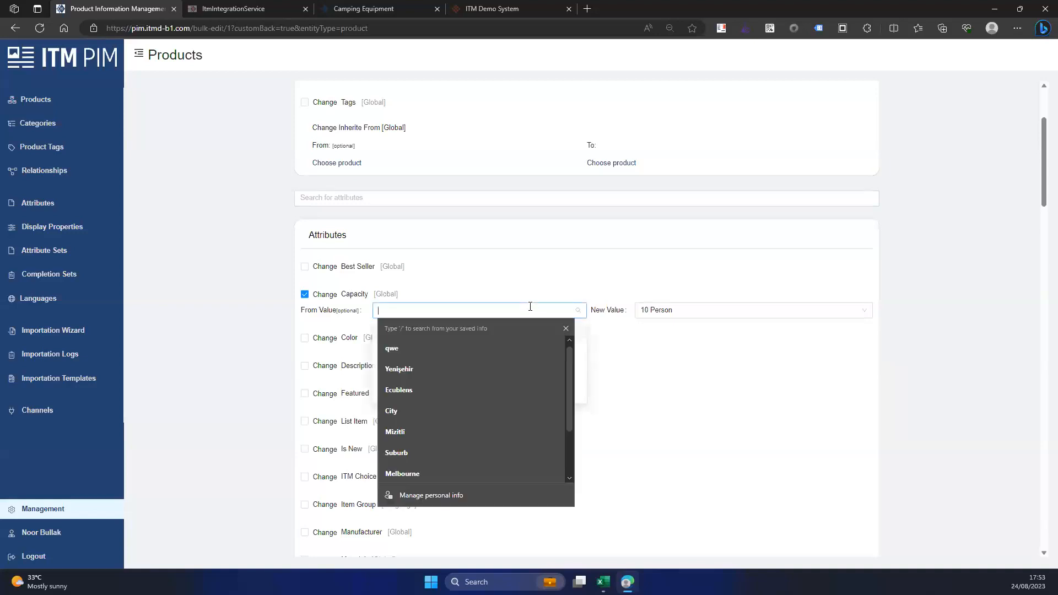
left_click(581, 358)
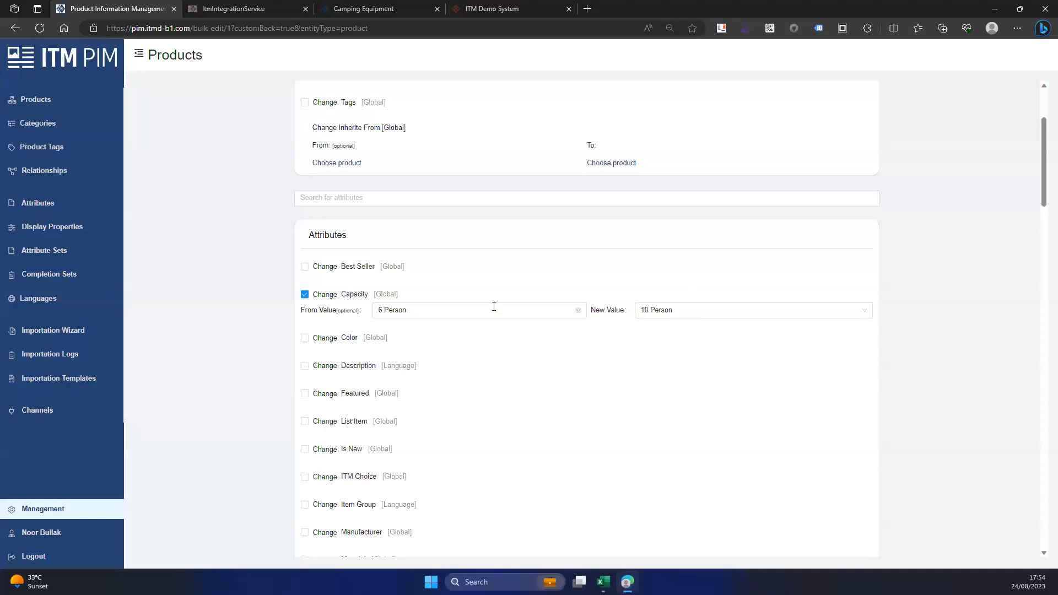
scroll(630, 420, "up", 3)
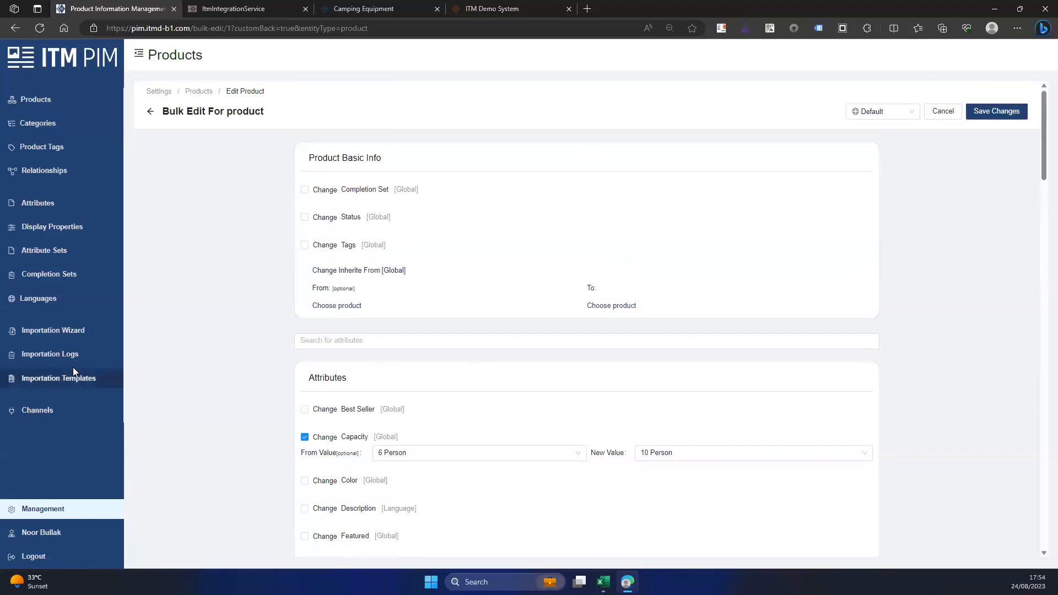
Examine the Importation Wizard's data types, the saved importation templates and the importation logs
left_click(53, 330)
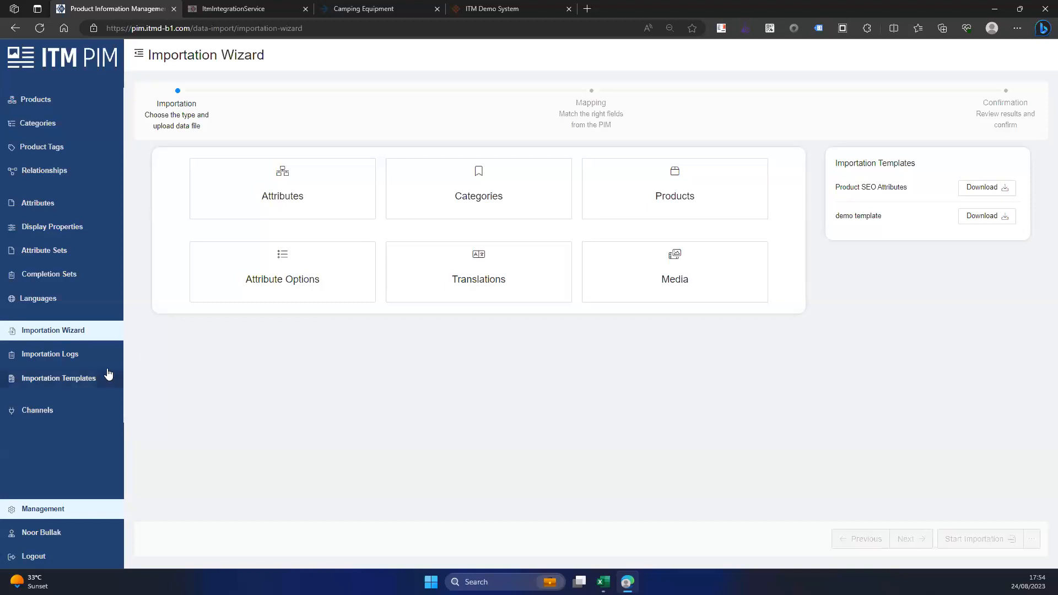
left_click(87, 379)
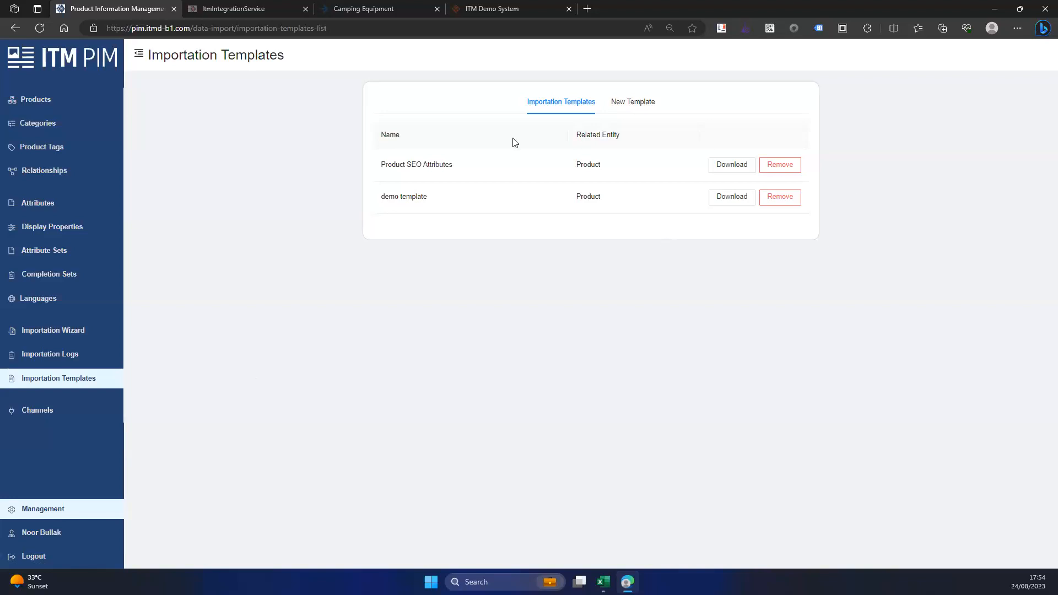
left_click(732, 166)
left_click(737, 197)
left_click(82, 341)
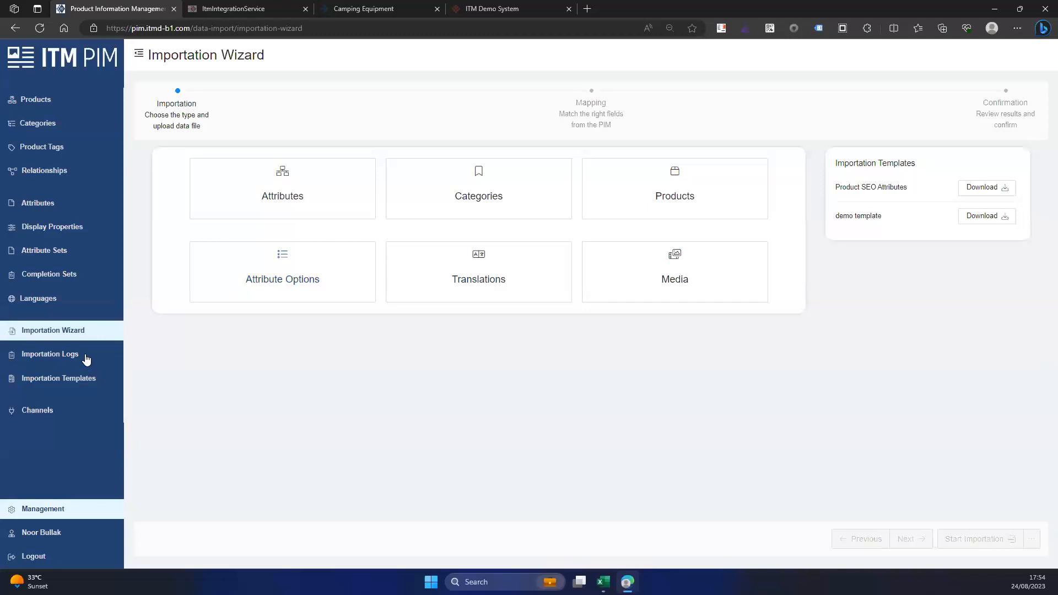
left_click(86, 358)
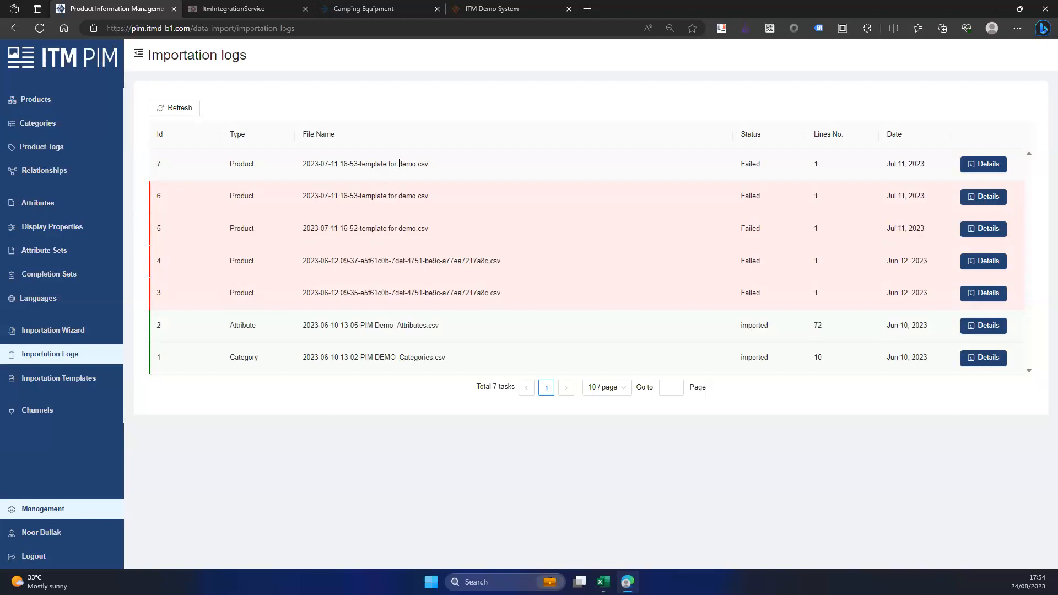
Switch to the PIM_Data.xlsx workbook in Excel and examine its Categories, Attribute Sets and Attributes sheets
mouse_move(603, 581)
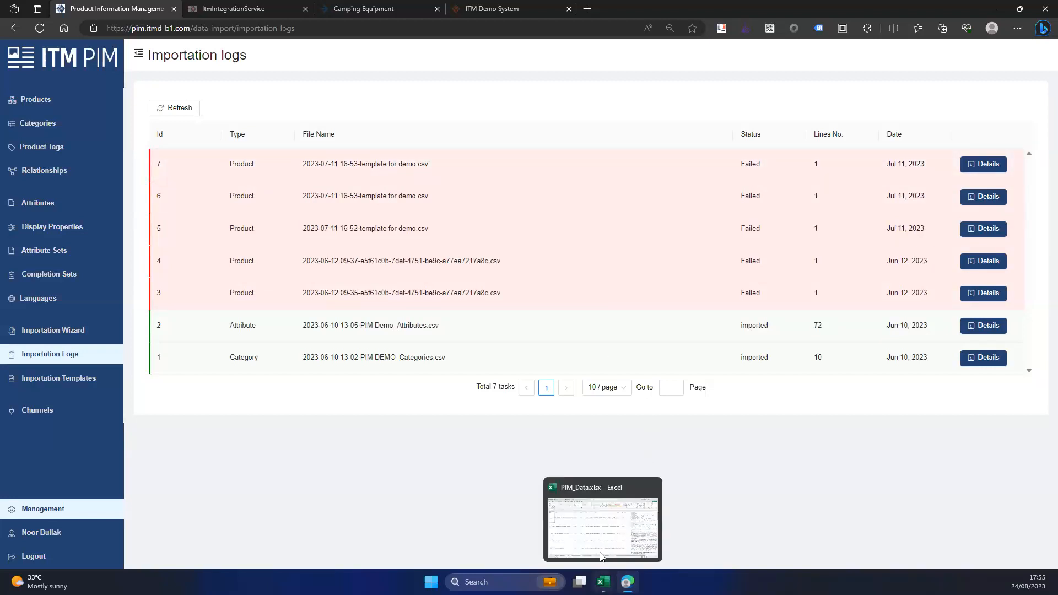
left_click(601, 551)
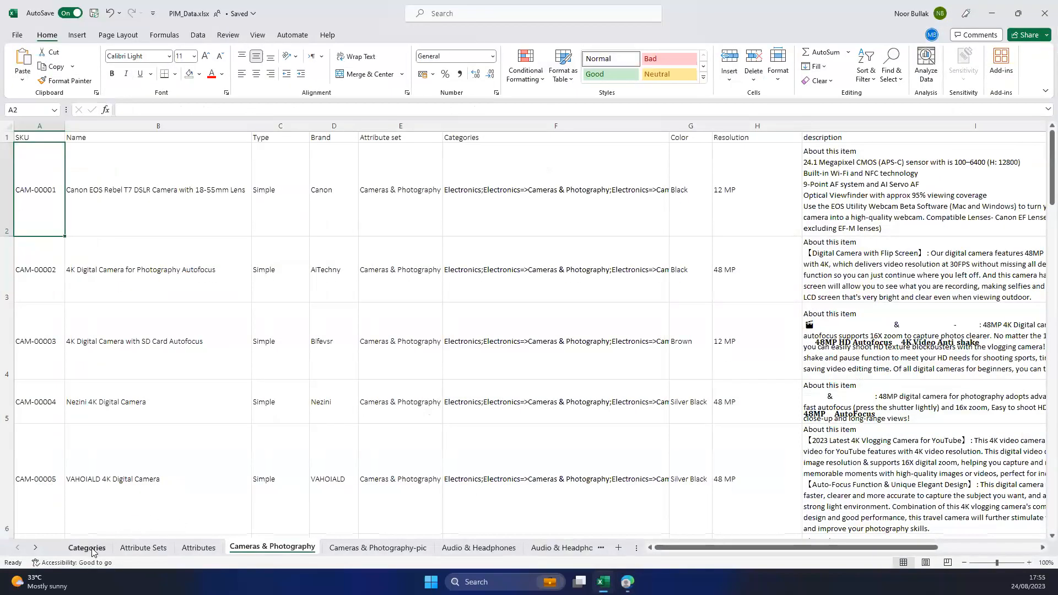
left_click(87, 548)
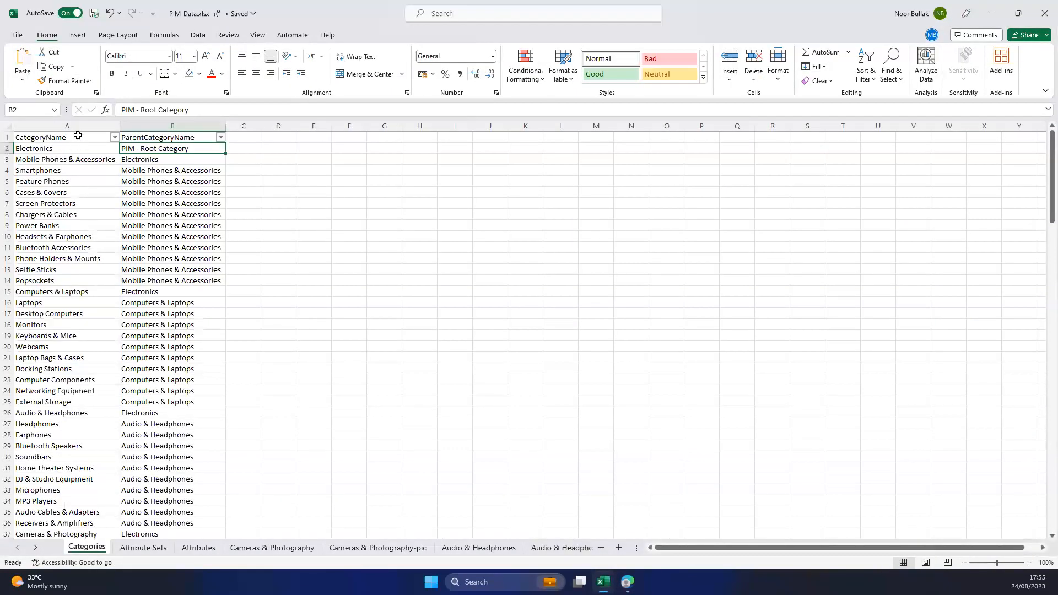
left_click_drag(81, 126, 158, 137)
left_click(165, 159)
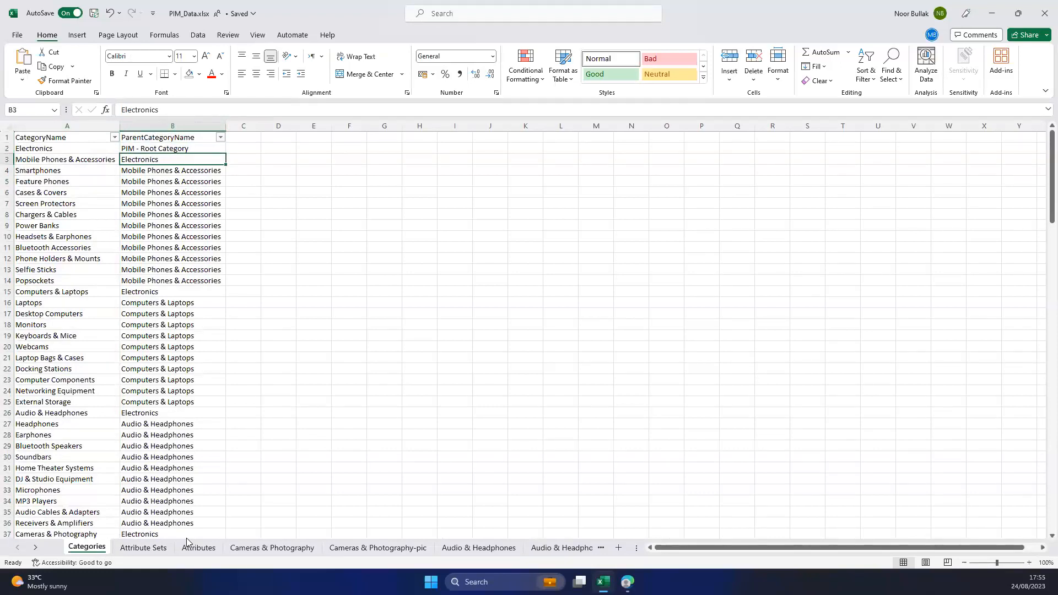
left_click(151, 549)
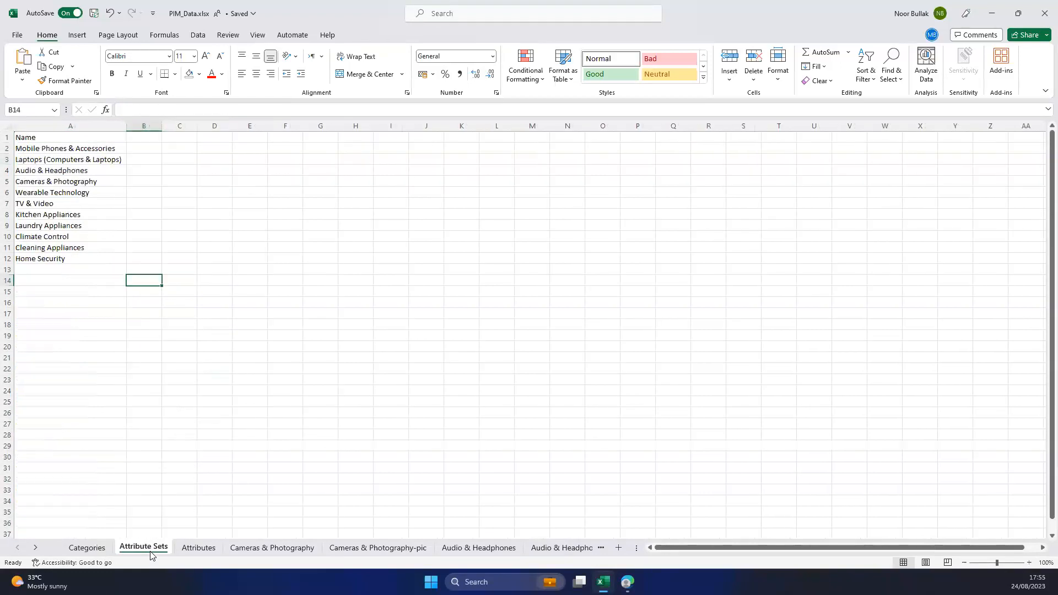
left_click(195, 548)
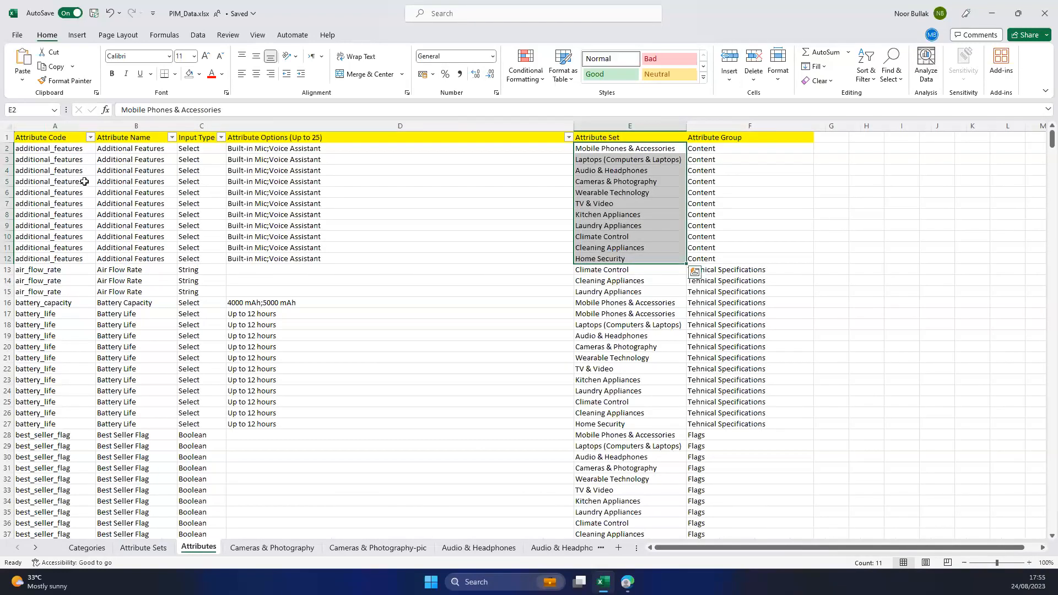
Examine the code, name and input type of the attribute rows, the Cameras & Photography product sheet, and the Categories sheet
left_click(54, 188)
left_click(133, 193)
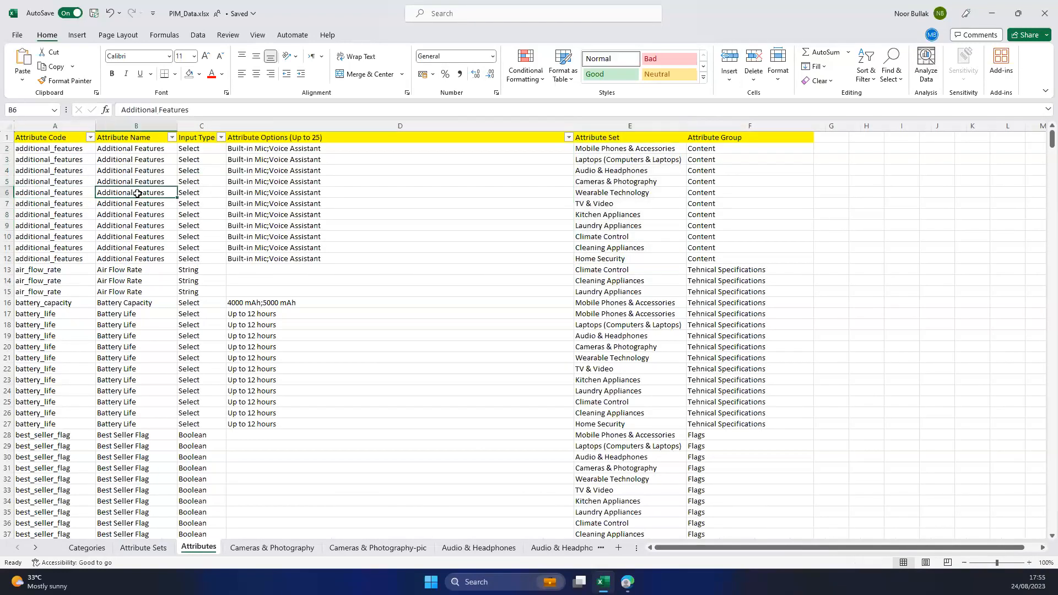
left_click(213, 200)
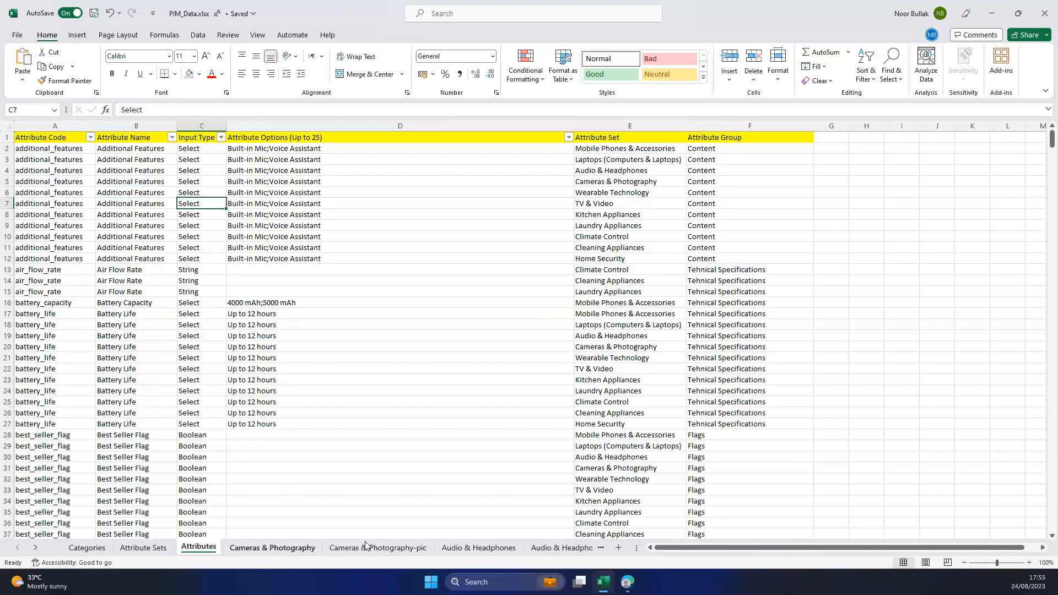
left_click(271, 548)
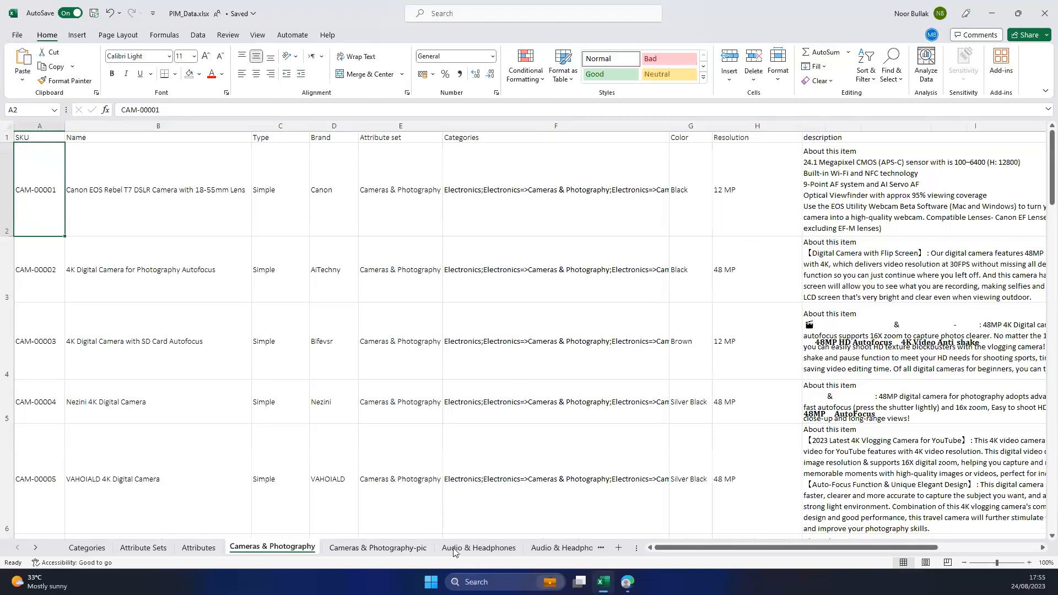
left_click(86, 547)
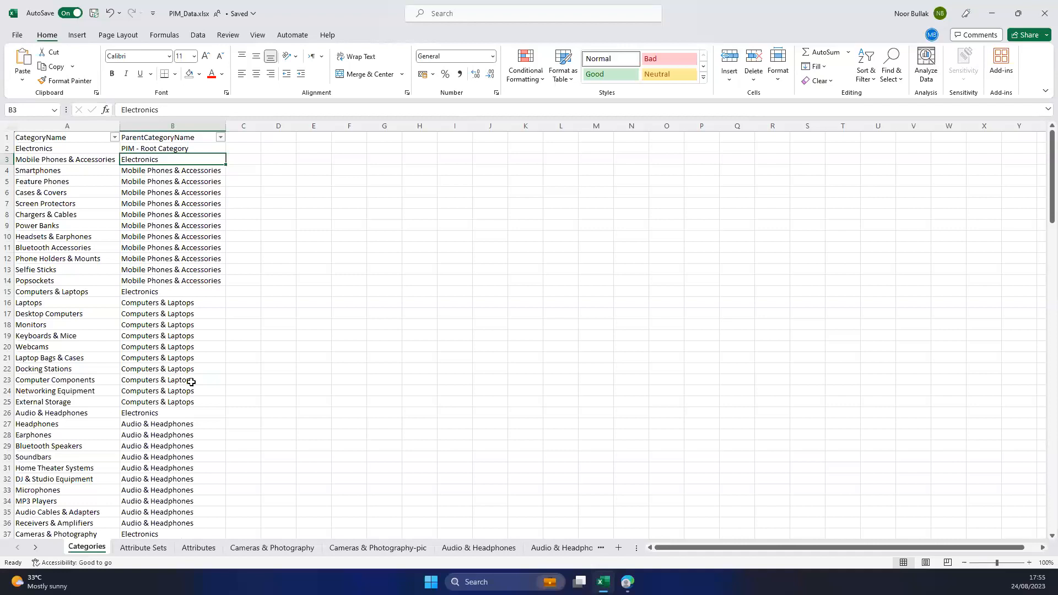
Switch to the ITM Integration service in the browser and examine its connected and available channels and its schedulers
left_click(990, 14)
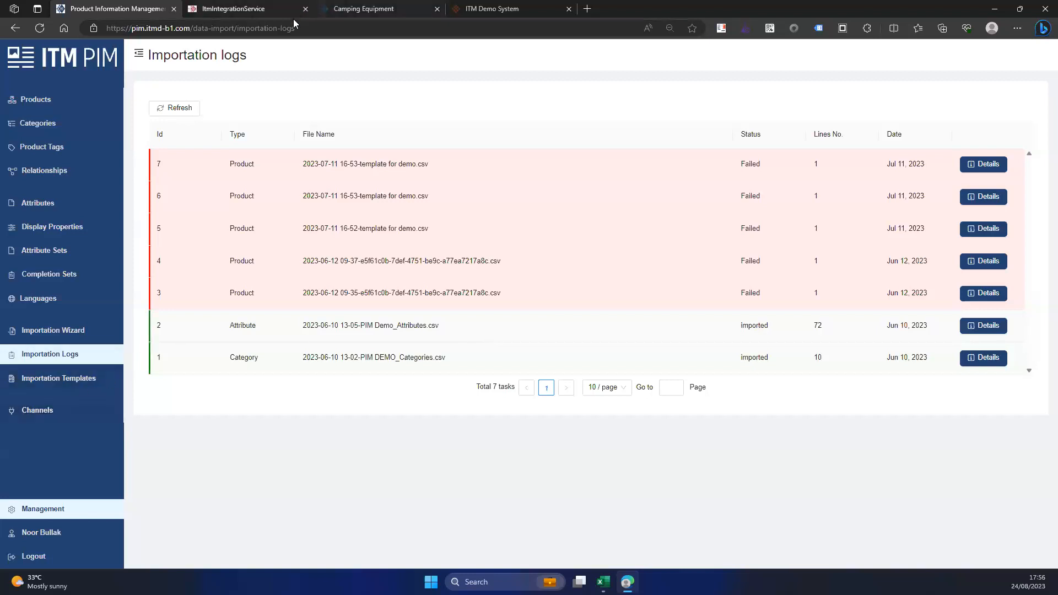
left_click(263, 12)
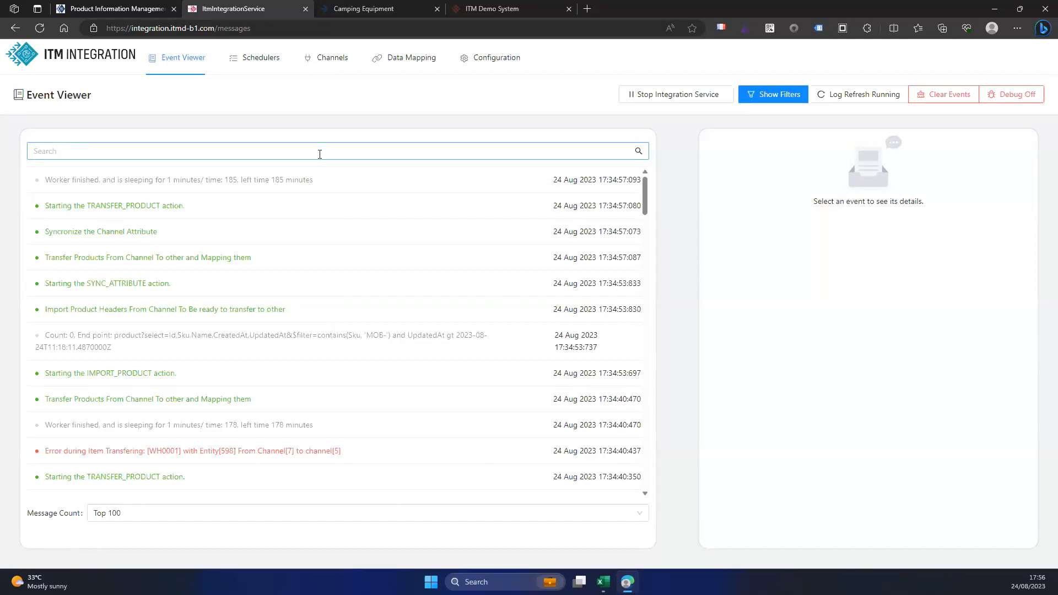
left_click(340, 58)
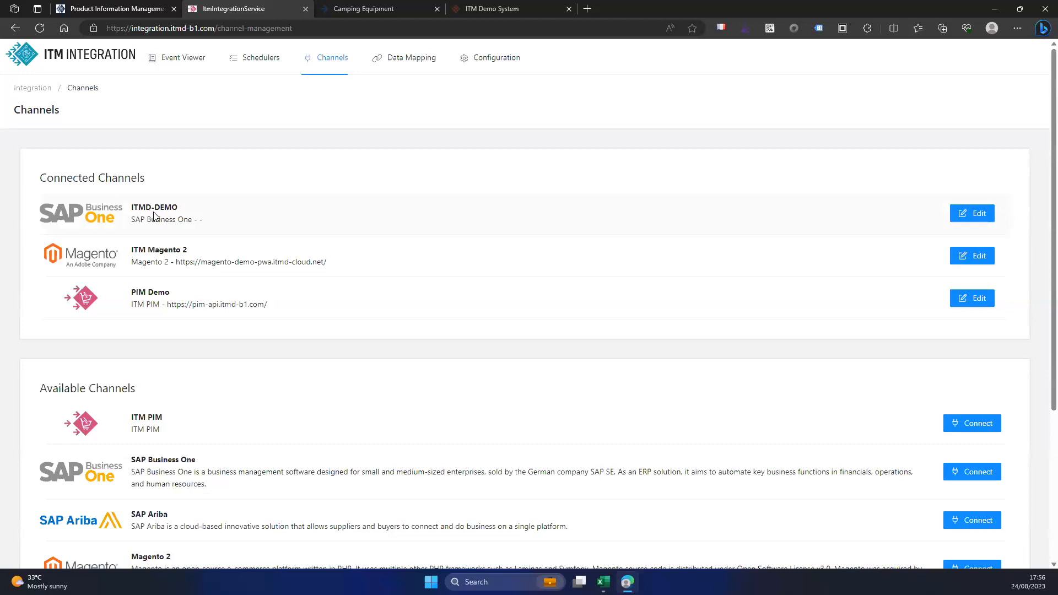
scroll(210, 267, "down", 4)
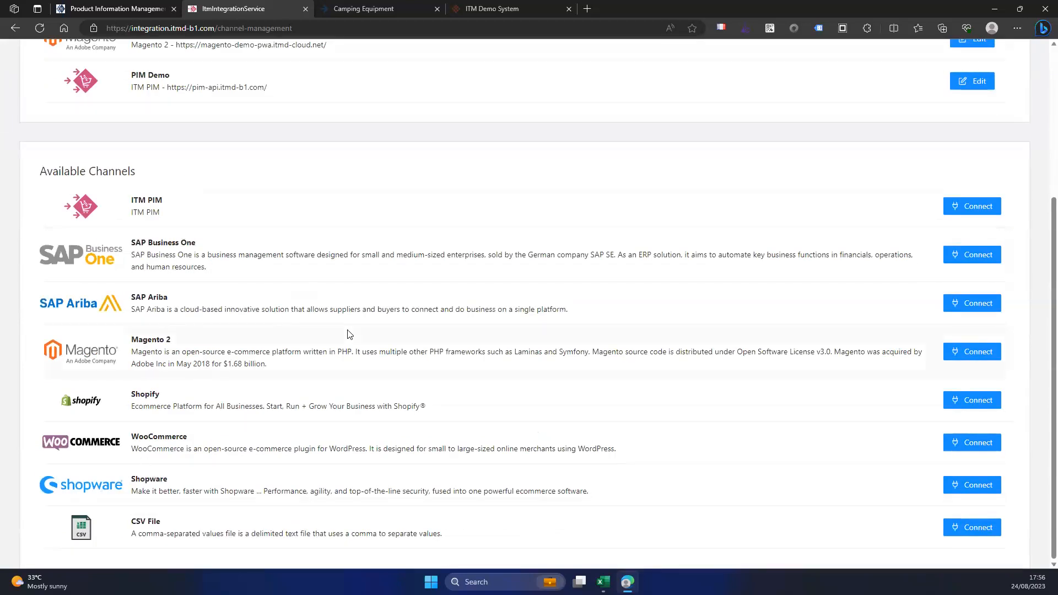
scroll(243, 450, "up", 4)
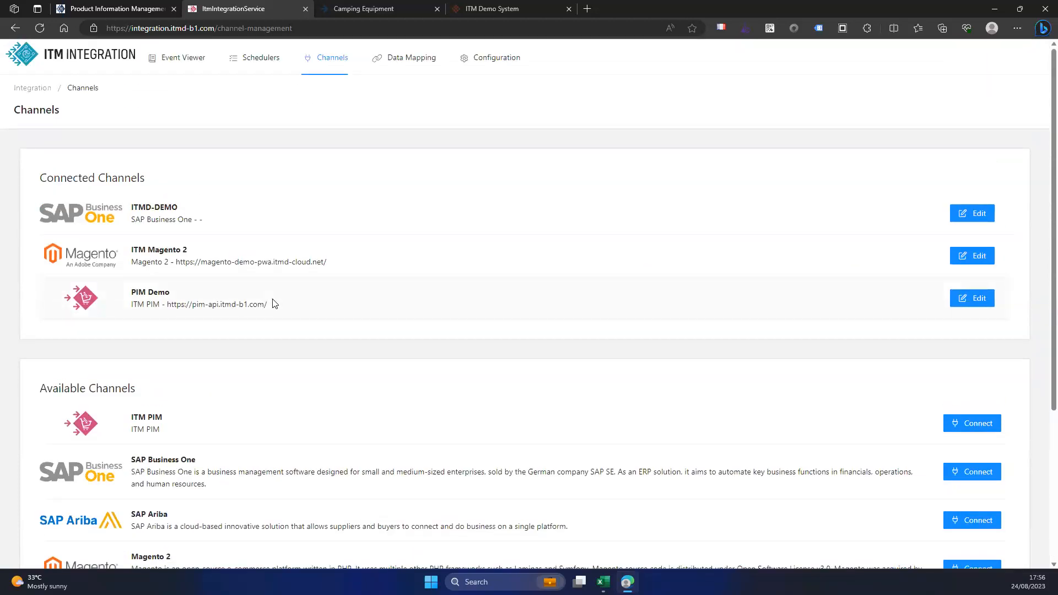
left_click(252, 65)
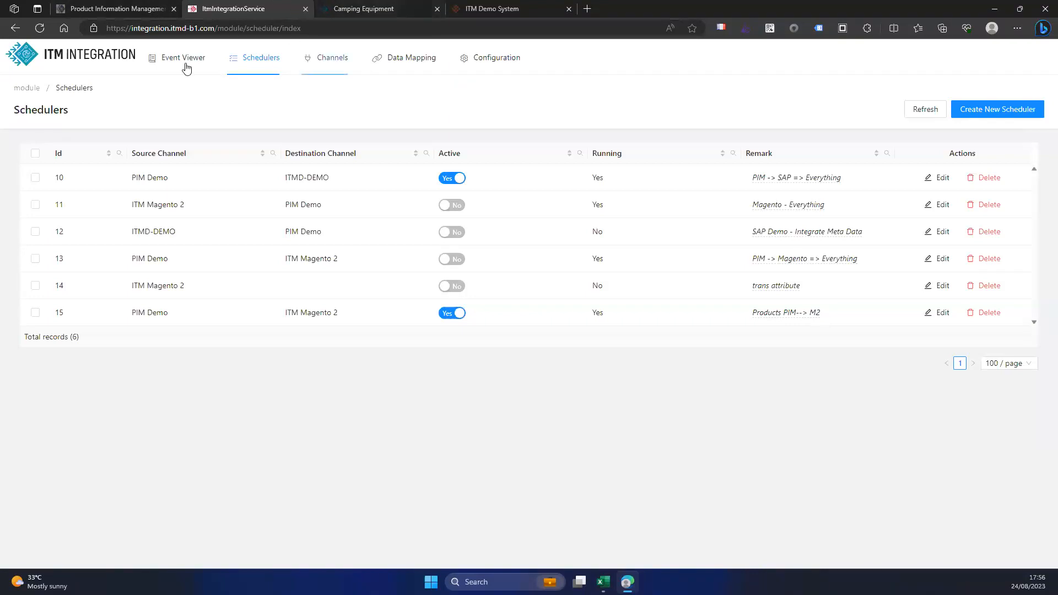
Show the Event Viewer's filters and look through the logged integration events, including the item transfer errors
left_click(176, 58)
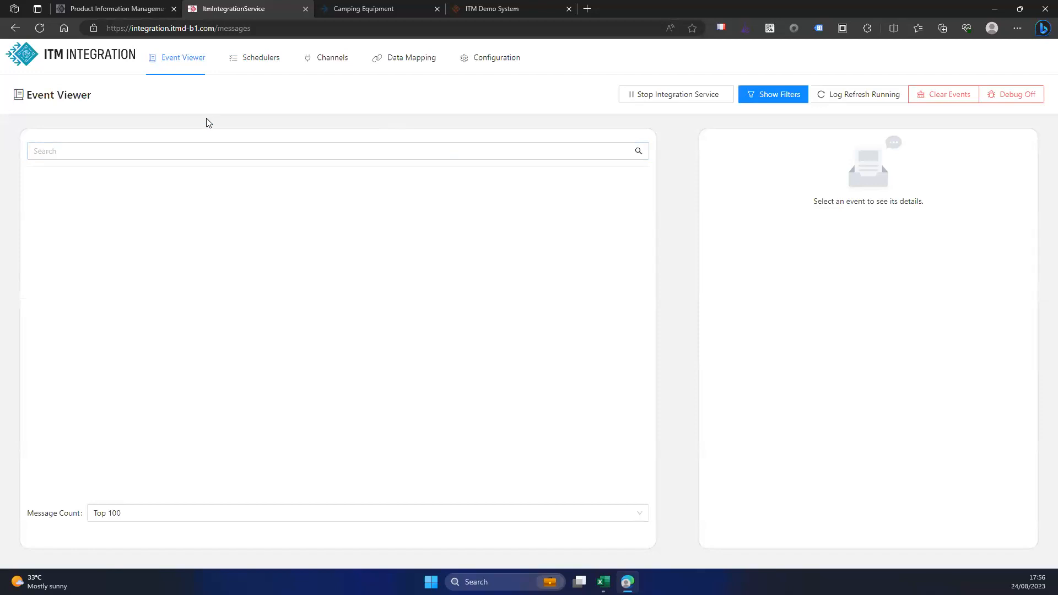
left_click(782, 97)
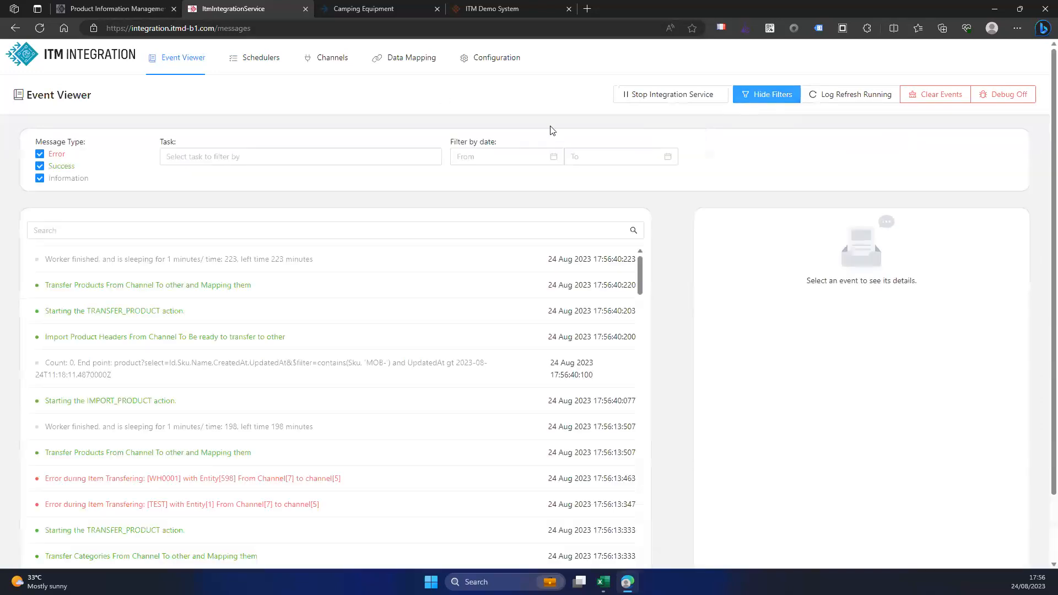
left_click(273, 156)
left_click(484, 197)
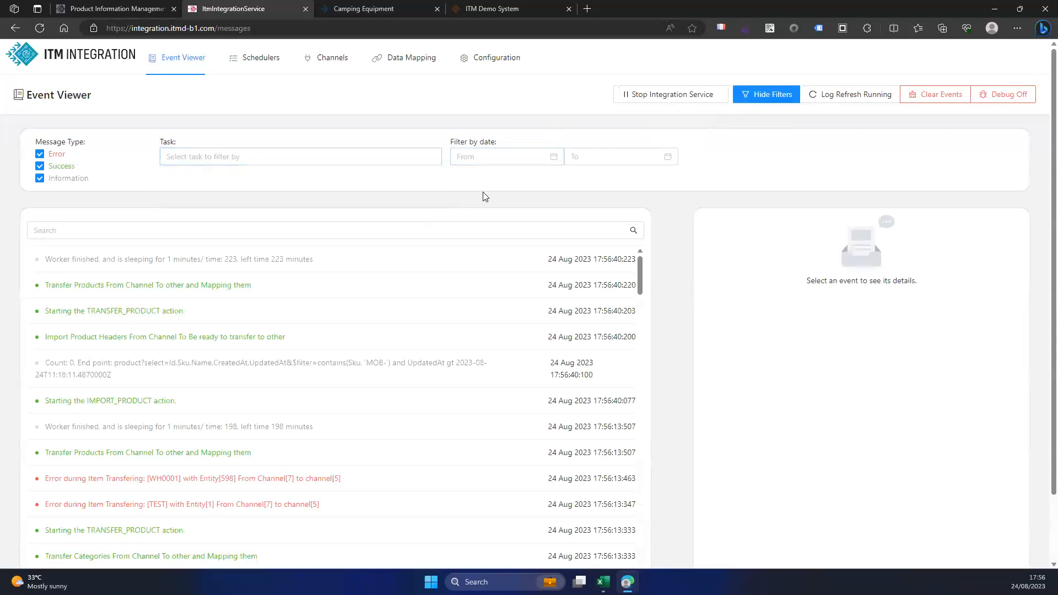
scroll(263, 475, "down", 1)
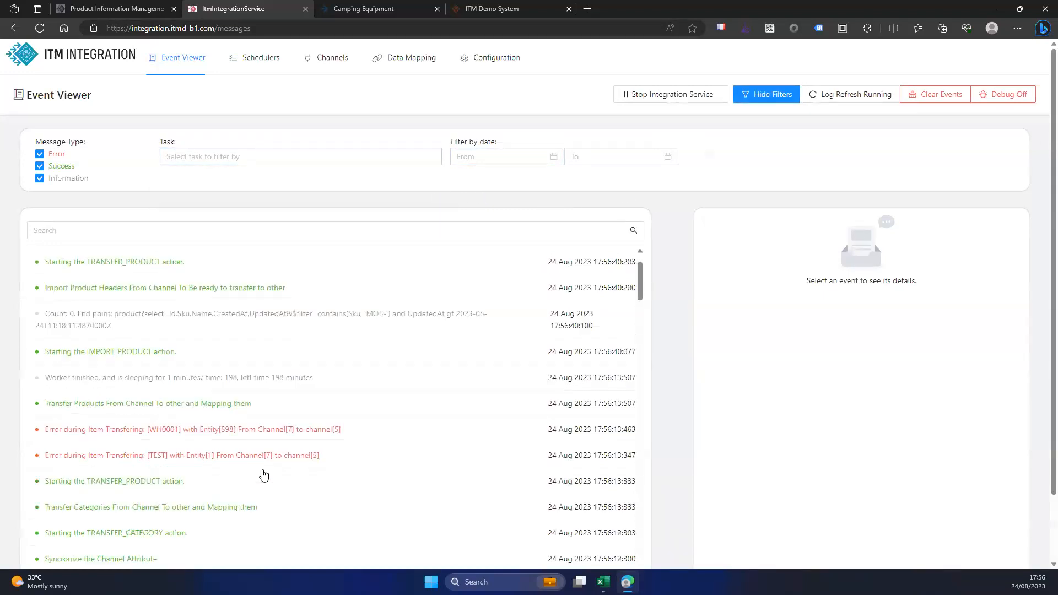
scroll(263, 474, "down", 3)
scroll(271, 361, "down", 1)
scroll(286, 299, "up", 1)
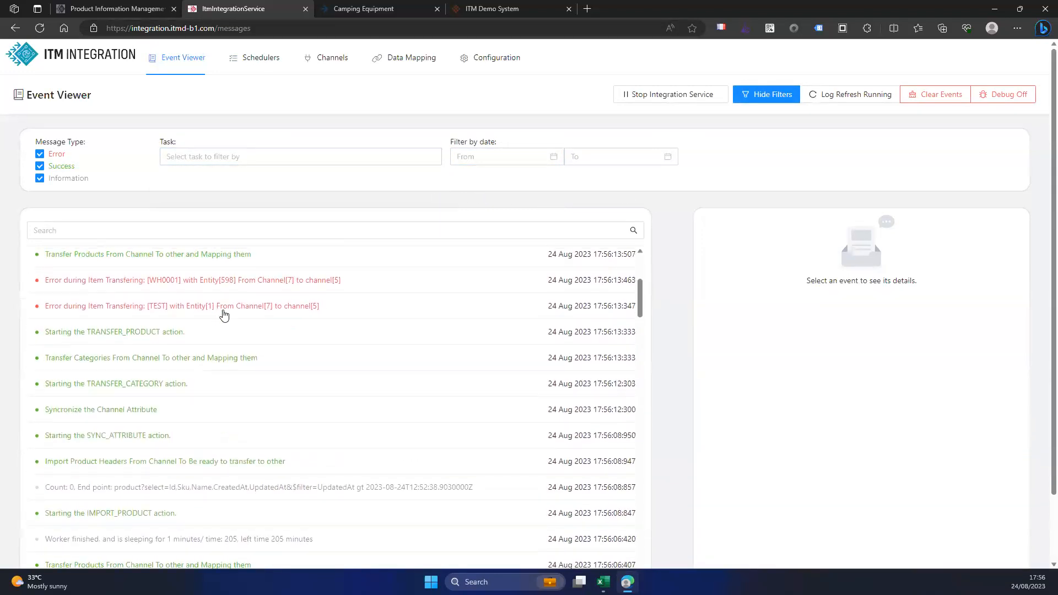
scroll(277, 376, "down", 4)
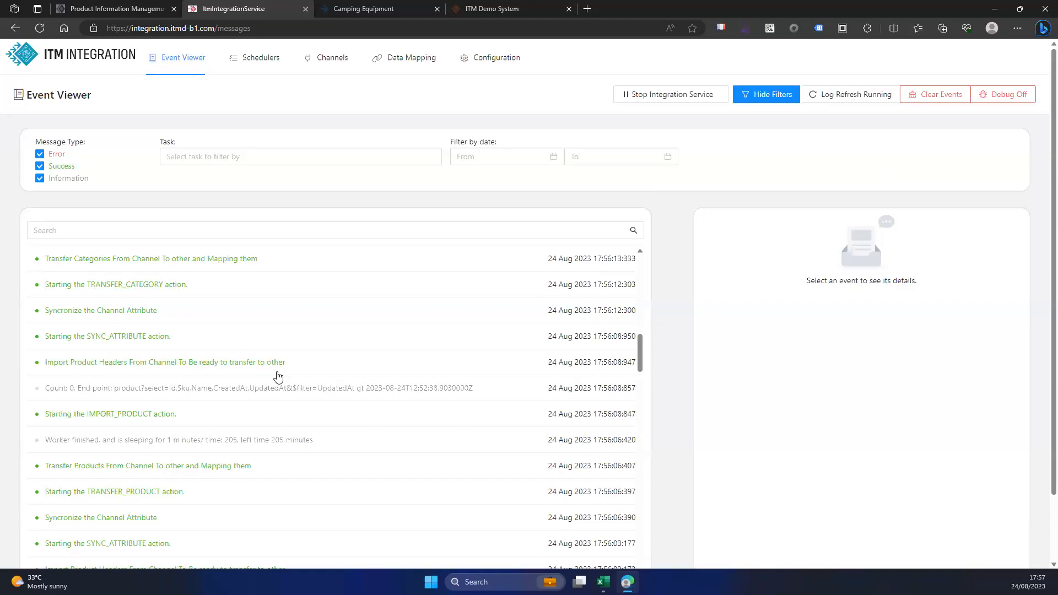
Return to ITM PIM and examine the Media Subscriber settings in the management area
left_click(115, 8)
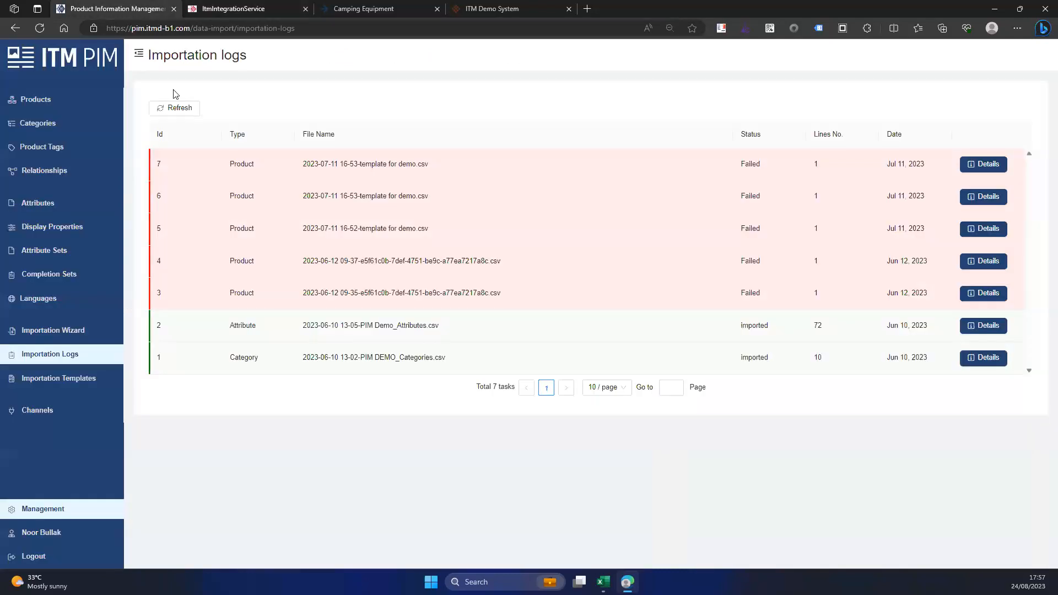
left_click(43, 508)
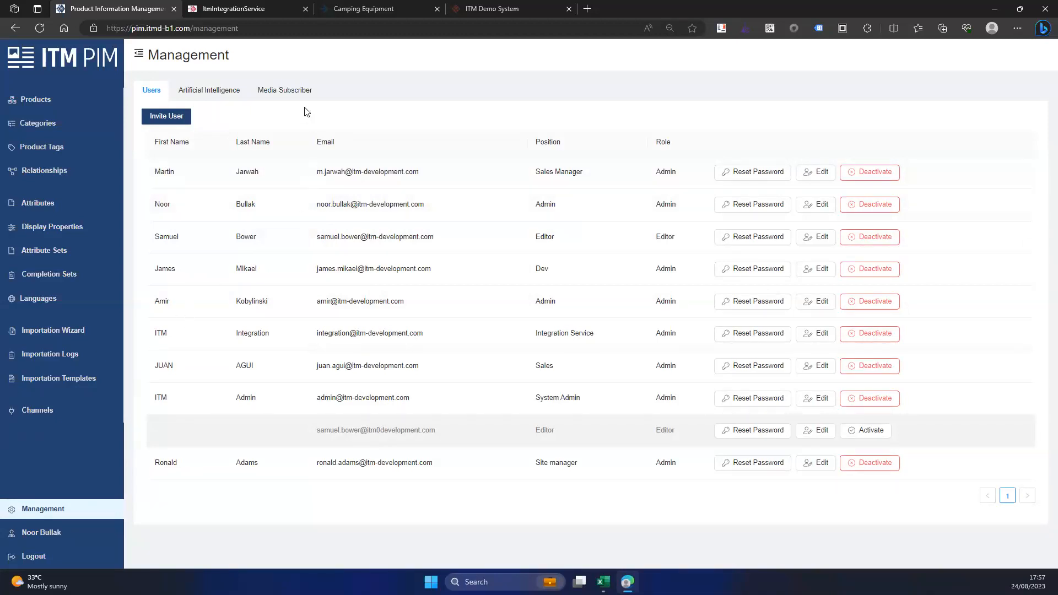
left_click(283, 96)
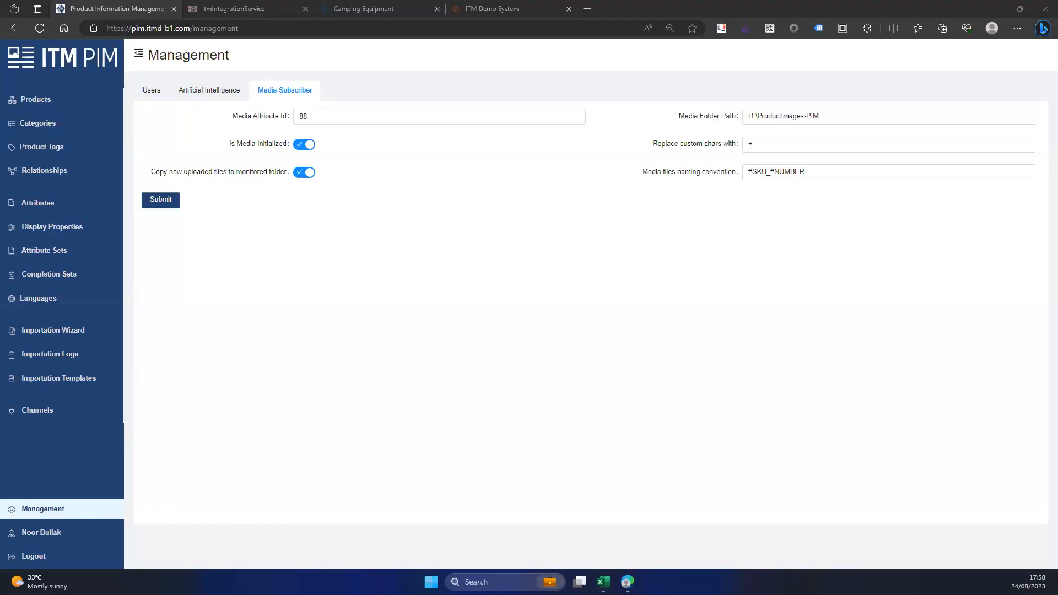
Switch to the New Demo remote desktop session and examine the image file naming in ProductImages-PIM, starting with MOB-00001_1.jpg
left_click_drag(475, 0, 475, 2)
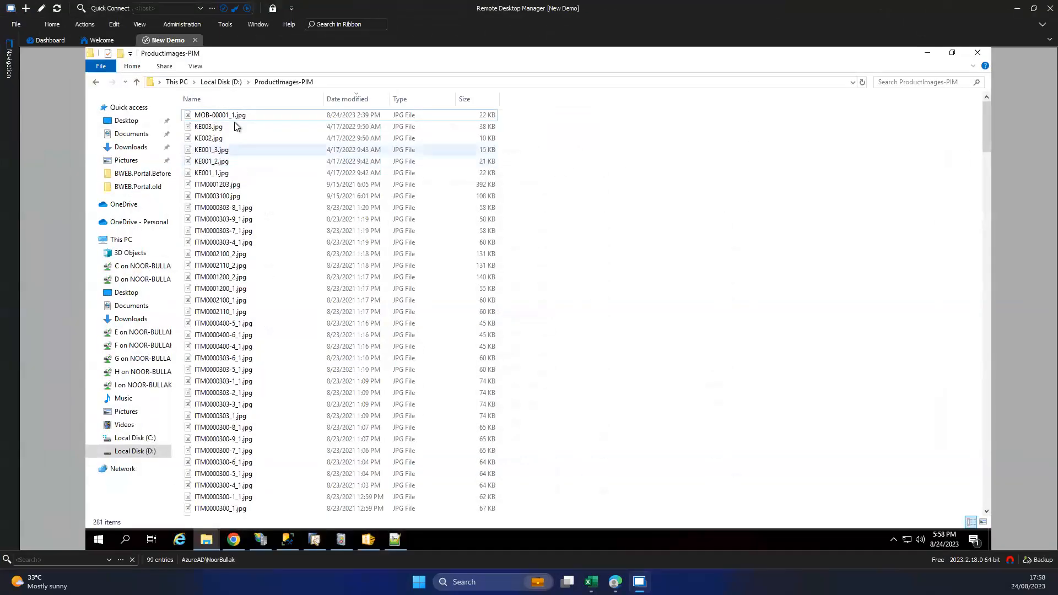
left_click(232, 117)
left_click(231, 117)
left_click(236, 117)
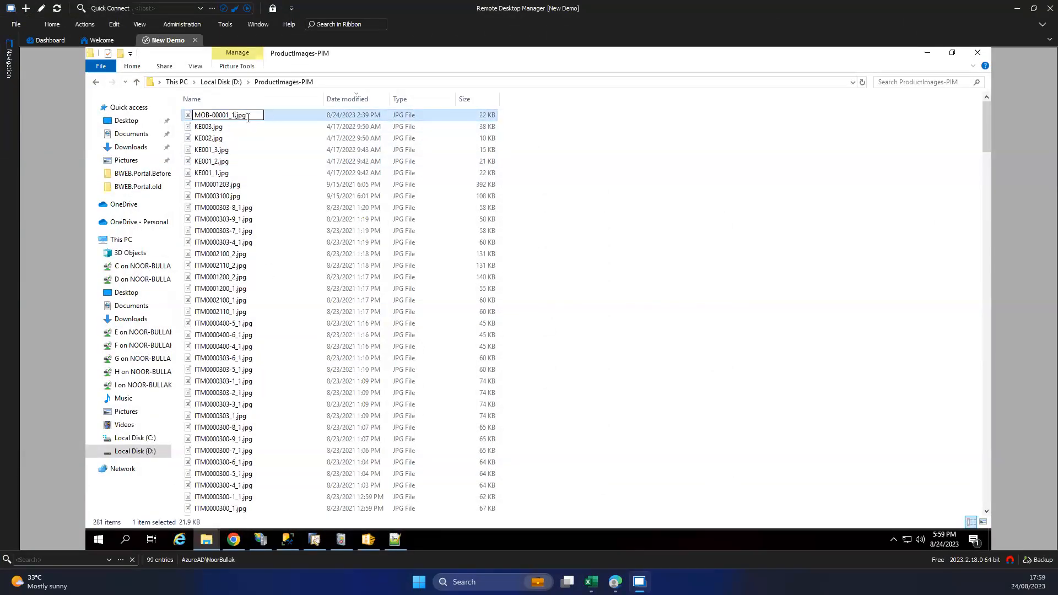
left_click(611, 138)
scroll(313, 235, "down", 11)
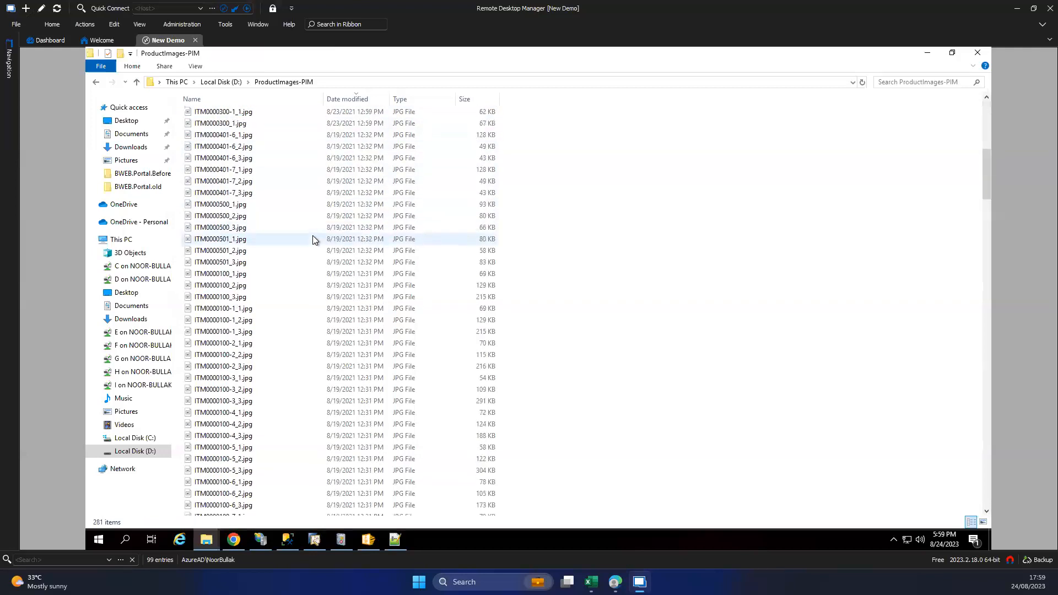
scroll(313, 239, "down", 7)
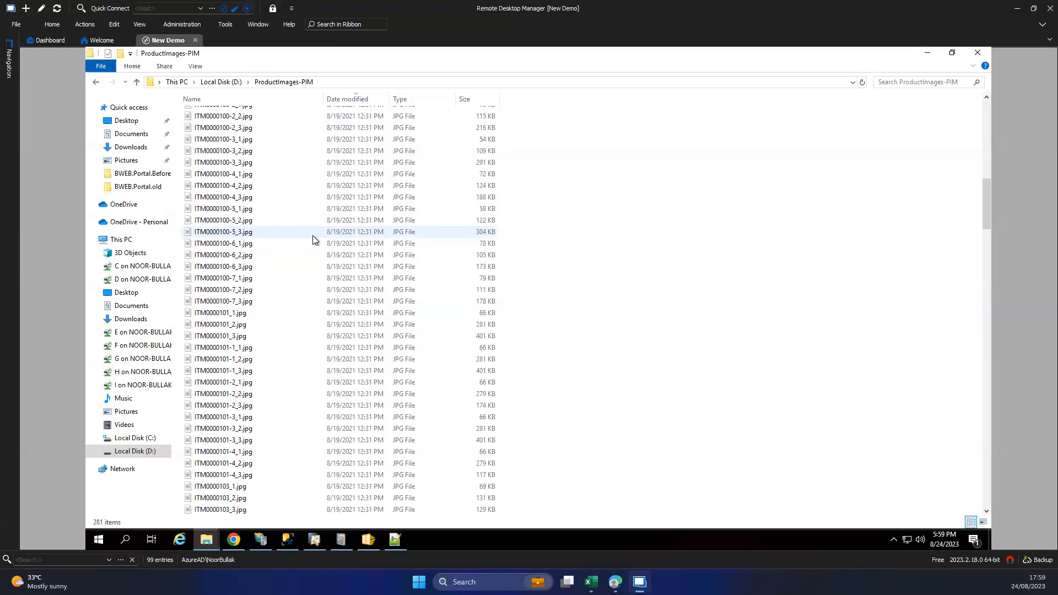